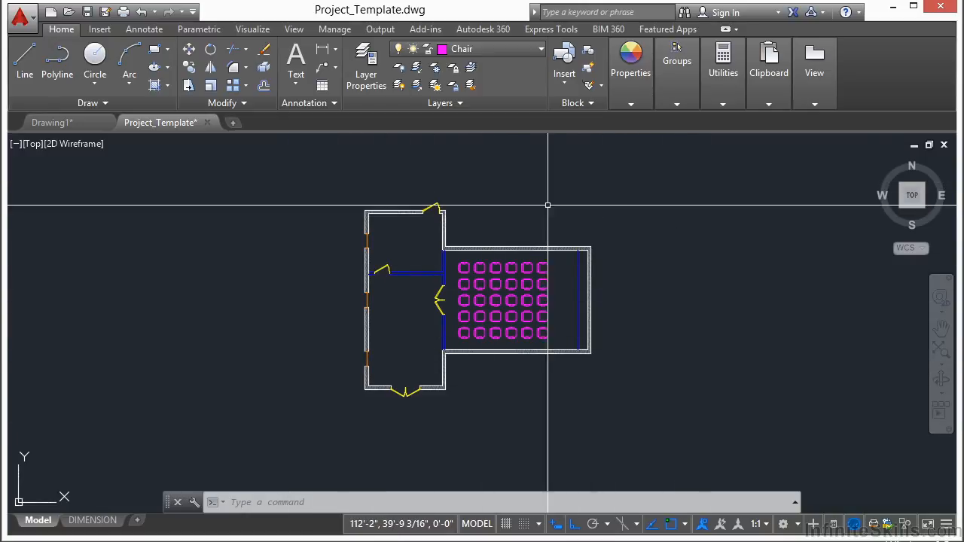
Step: Make Footing the current layer and start a polyline along the west wing's north exterior edge, from its northeast to its northwest corner
{"action": "left_click", "coordinate": [541, 50]}
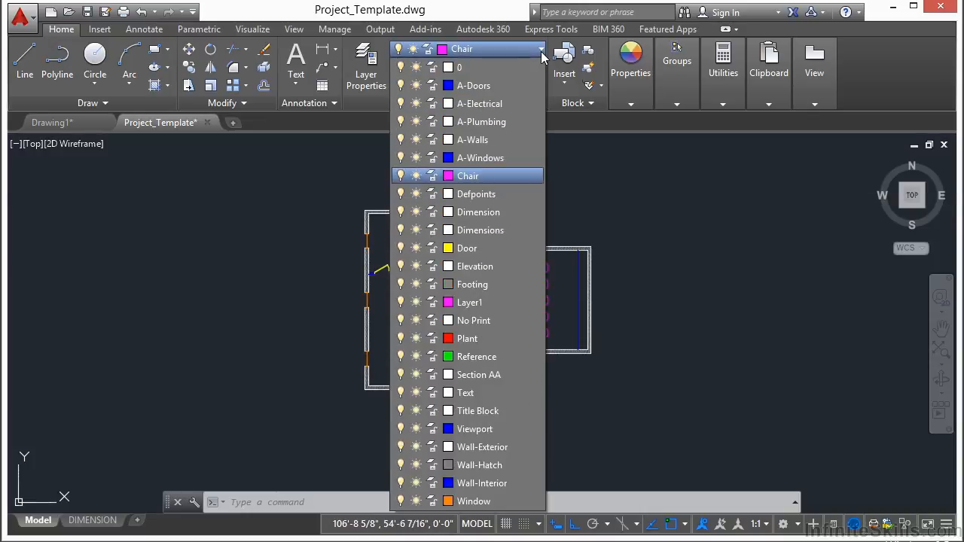
{"action": "left_click", "coordinate": [475, 285]}
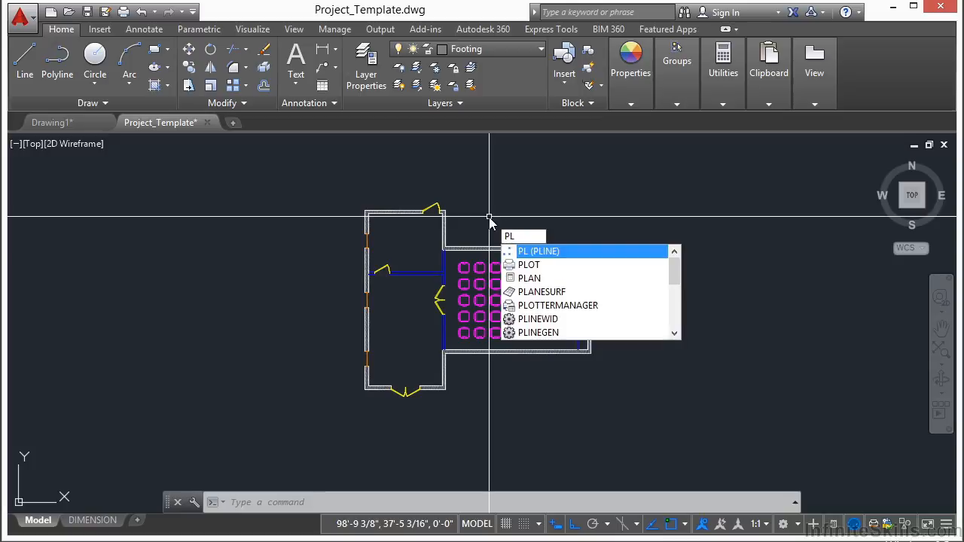
{"action": "key", "text": "Return"}
{"action": "scroll", "coordinate": [486, 219], "scroll_direction": "up", "scroll_amount": 5}
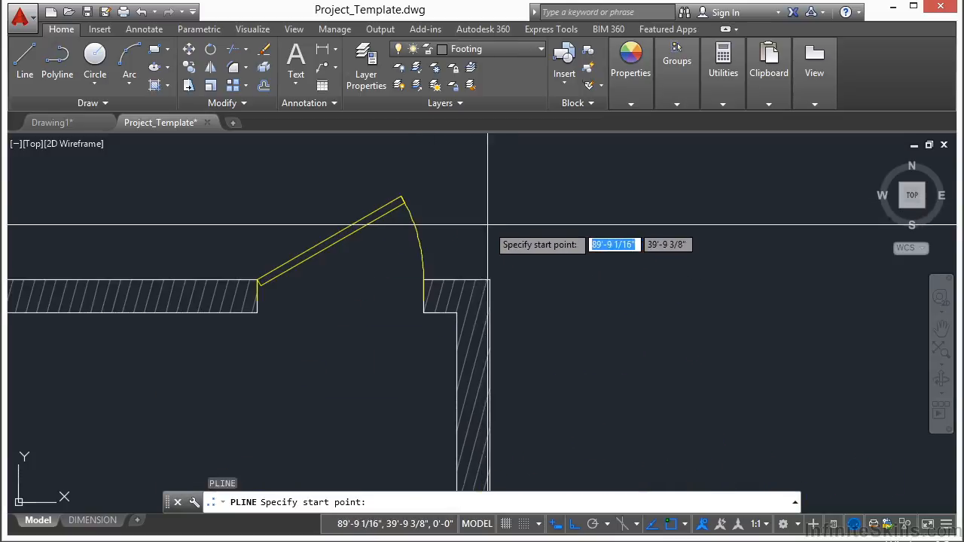
{"action": "scroll", "coordinate": [538, 251], "scroll_direction": "up", "scroll_amount": 4}
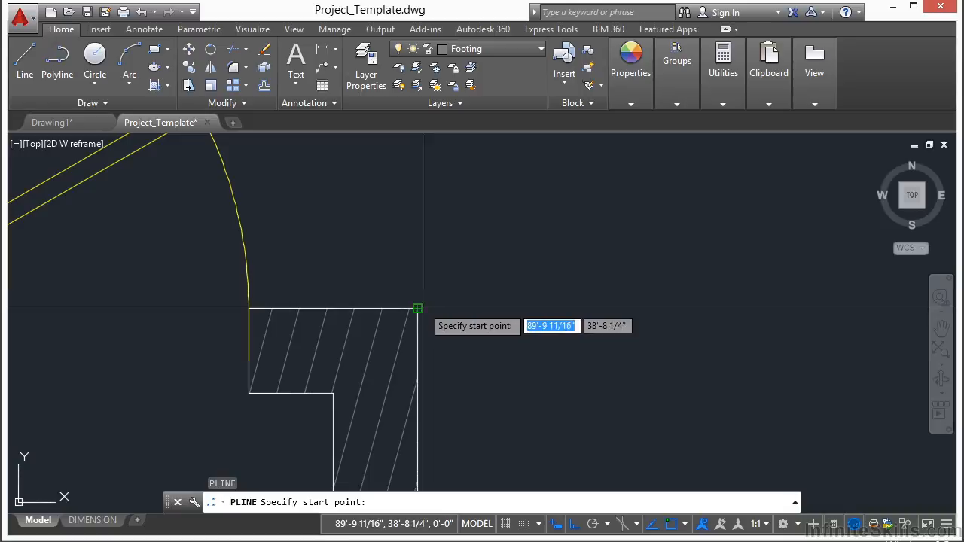
{"action": "left_click", "coordinate": [422, 308]}
{"action": "scroll", "coordinate": [431, 309], "scroll_direction": "down", "scroll_amount": 5}
{"action": "scroll", "coordinate": [104, 294], "scroll_direction": "up", "scroll_amount": 8}
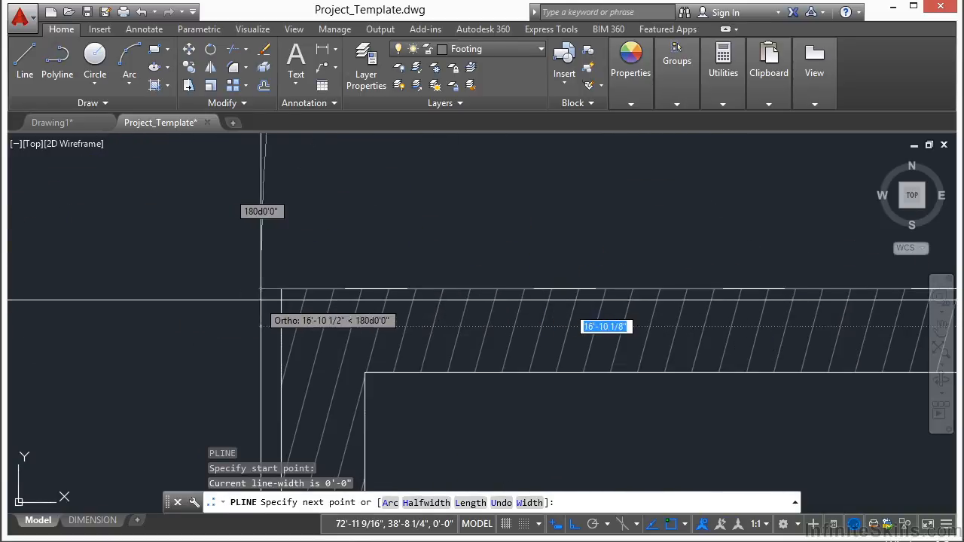
{"action": "left_click", "coordinate": [281, 293]}
Step: Continue the footing polyline down the west exterior wall to the southwest corner and along to the west wing's southeast corner
{"action": "scroll", "coordinate": [347, 224], "scroll_direction": "down", "scroll_amount": 7}
{"action": "scroll", "coordinate": [392, 310], "scroll_direction": "down", "scroll_amount": 3}
{"action": "middle_click_drag", "start_coordinate": [408, 398], "coordinate": [404, 136]}
{"action": "scroll", "coordinate": [357, 339], "scroll_direction": "up", "scroll_amount": 10}
{"action": "scroll", "coordinate": [339, 287], "scroll_direction": "up", "scroll_amount": 2}
{"action": "left_click", "coordinate": [358, 273]}
{"action": "scroll", "coordinate": [205, 340], "scroll_direction": "down", "scroll_amount": 6}
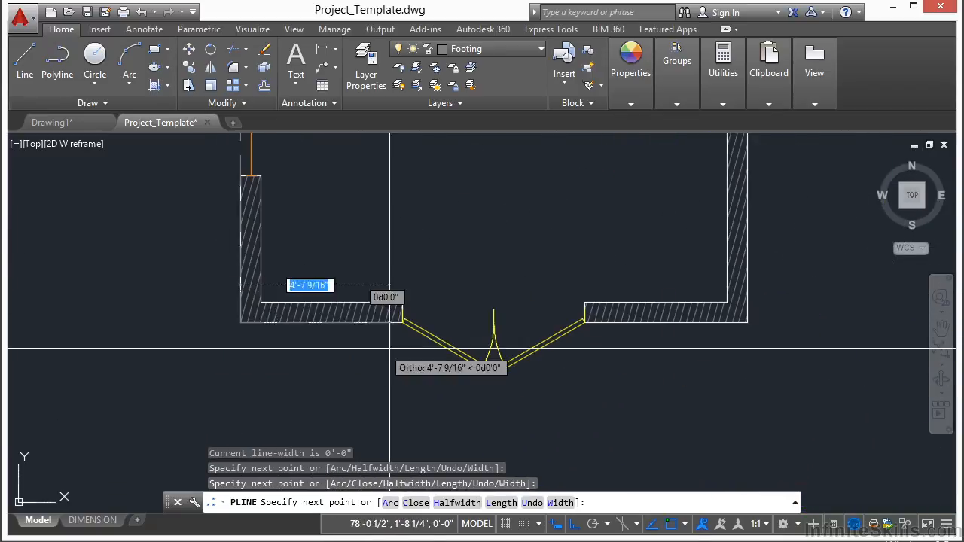
{"action": "scroll", "coordinate": [663, 318], "scroll_direction": "up", "scroll_amount": 6}
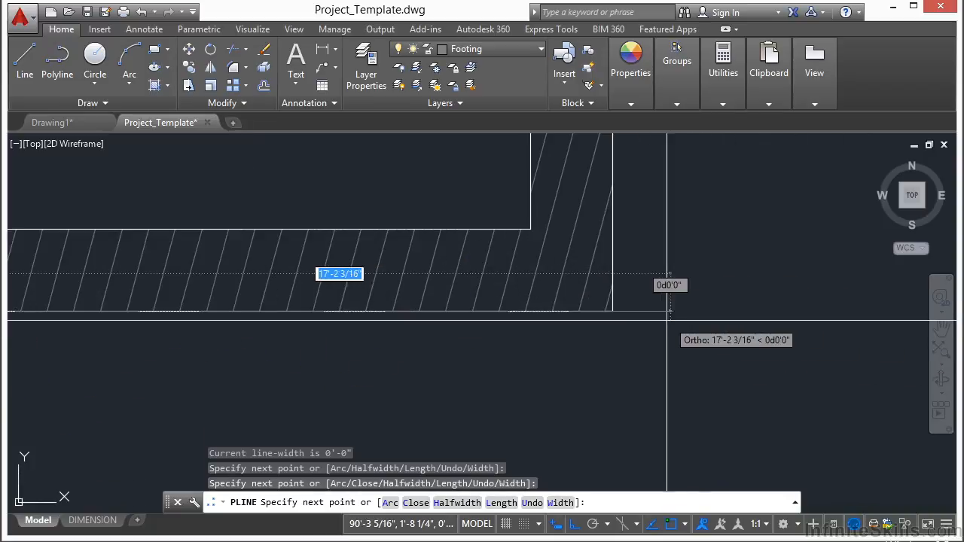
{"action": "left_click", "coordinate": [612, 311]}
Step: Trace the footing polyline through the southern junction of the two wings, then around the chair room's southeast and northeast exterior corners
{"action": "scroll", "coordinate": [495, 428], "scroll_direction": "down", "scroll_amount": 4}
{"action": "scroll", "coordinate": [501, 151], "scroll_direction": "up", "scroll_amount": 5}
{"action": "scroll", "coordinate": [501, 176], "scroll_direction": "up", "scroll_amount": 3}
{"action": "scroll", "coordinate": [274, 287], "scroll_direction": "down", "scroll_amount": 10}
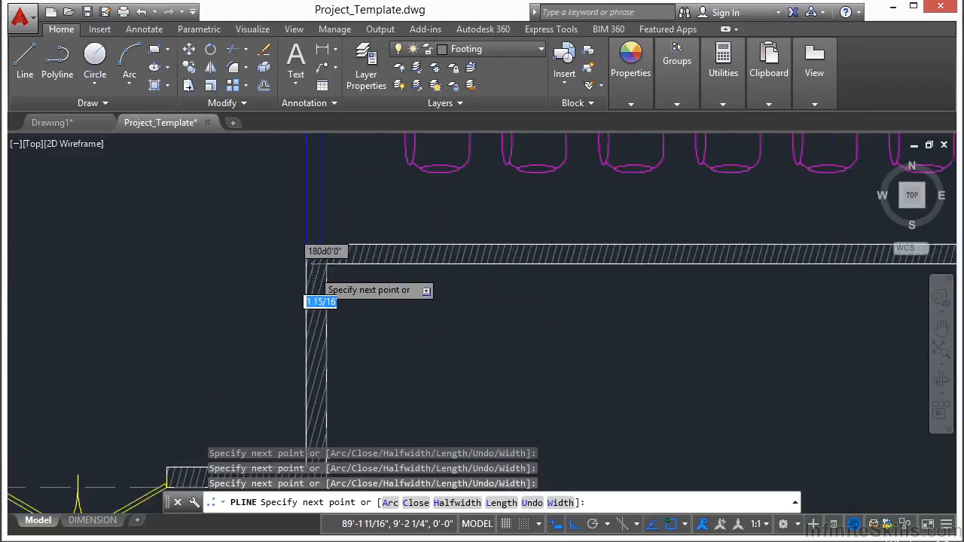
{"action": "scroll", "coordinate": [679, 261], "scroll_direction": "up", "scroll_amount": 10}
{"action": "left_click", "coordinate": [607, 338]}
{"action": "scroll", "coordinate": [520, 398], "scroll_direction": "down", "scroll_amount": 6}
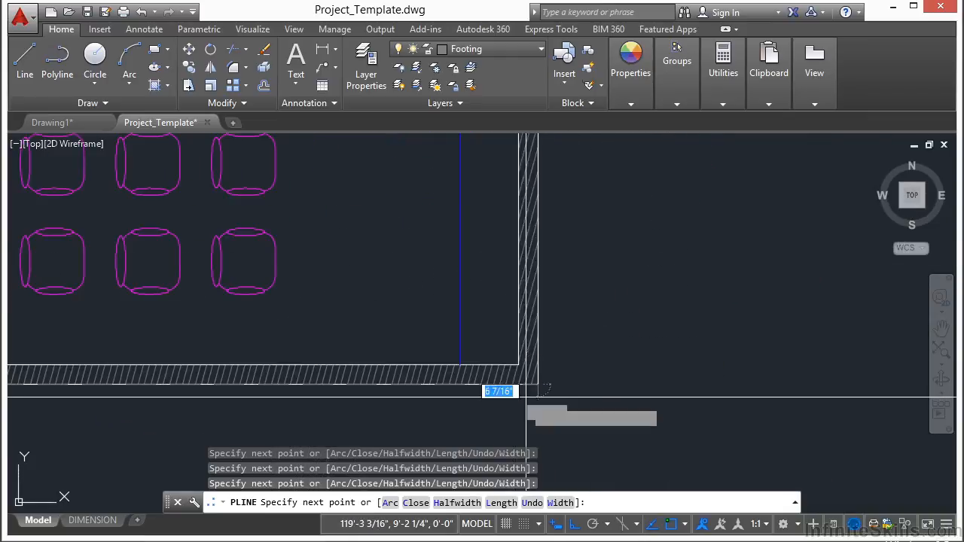
{"action": "scroll", "coordinate": [608, 329], "scroll_direction": "down", "scroll_amount": 4}
{"action": "scroll", "coordinate": [623, 223], "scroll_direction": "up", "scroll_amount": 10}
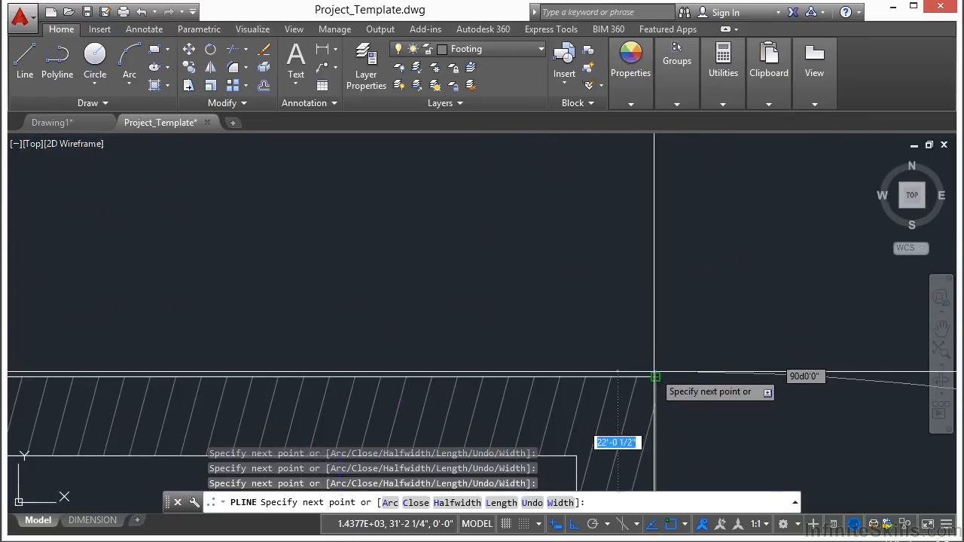
Step: Continue the footing polyline along the chair room's north wall to the wing junction and close it at the starting corner
{"action": "scroll", "coordinate": [650, 350], "scroll_direction": "down", "scroll_amount": 3}
{"action": "scroll", "coordinate": [723, 309], "scroll_direction": "down", "scroll_amount": 6}
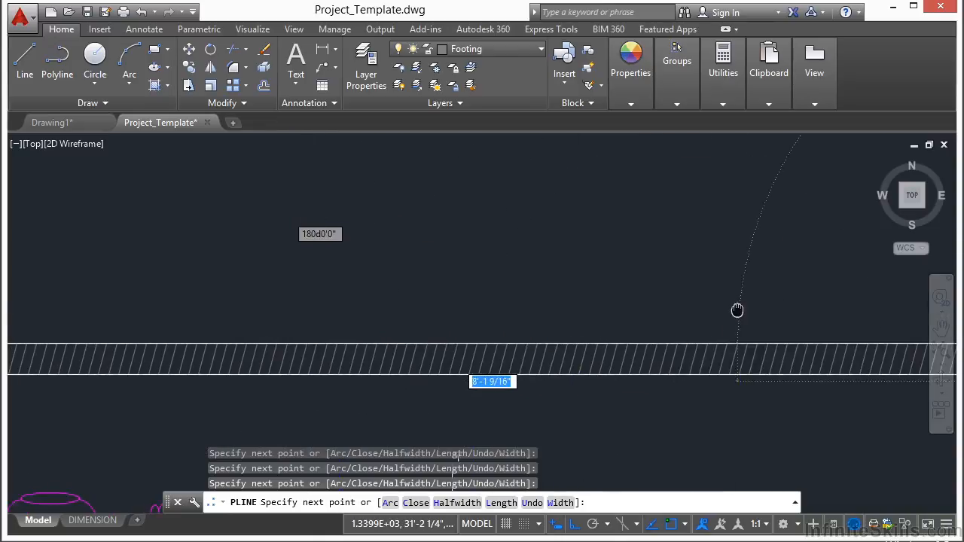
{"action": "scroll", "coordinate": [307, 331], "scroll_direction": "up", "scroll_amount": 8}
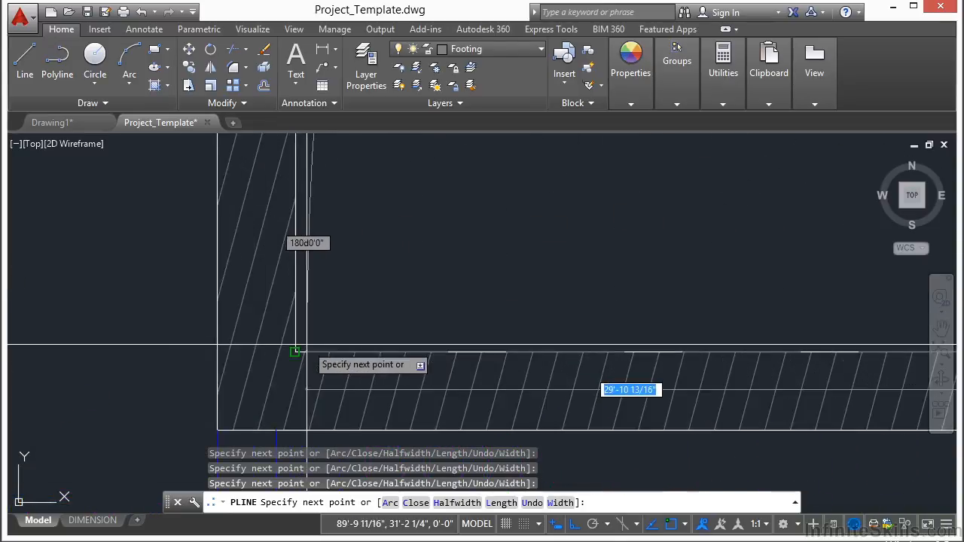
{"action": "left_click", "coordinate": [287, 355]}
{"action": "scroll", "coordinate": [409, 327], "scroll_direction": "down", "scroll_amount": 8}
{"action": "middle_click_drag", "start_coordinate": [483, 219], "coordinate": [479, 333]}
{"action": "scroll", "coordinate": [397, 238], "scroll_direction": "up", "scroll_amount": 2}
{"action": "scroll", "coordinate": [400, 236], "scroll_direction": "up", "scroll_amount": 2}
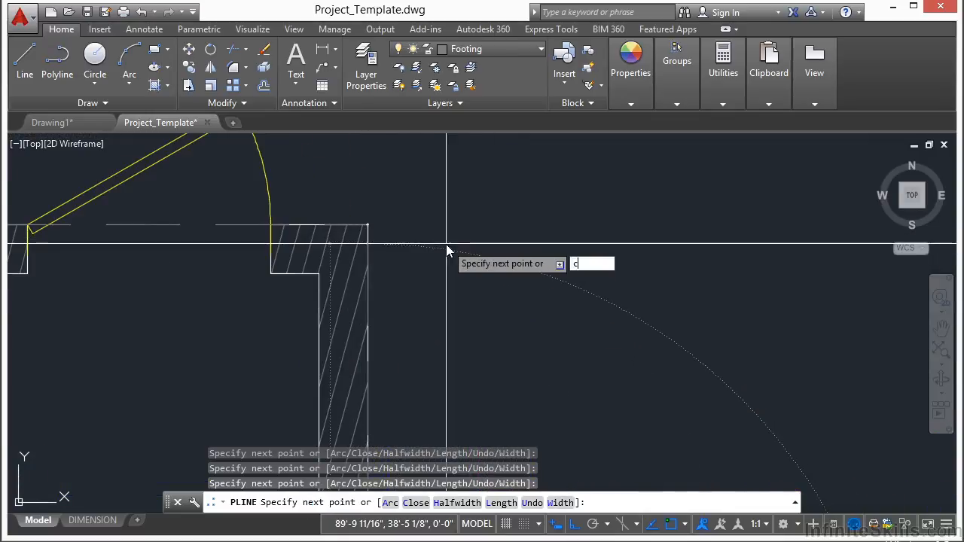
{"action": "key", "text": "Return"}
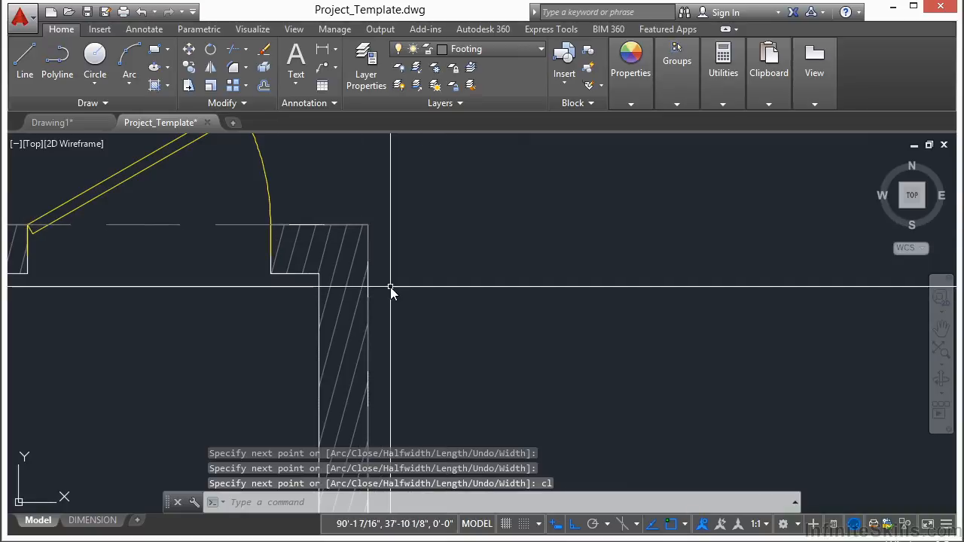
{"action": "key", "text": "Return"}
{"action": "scroll", "coordinate": [392, 294], "scroll_direction": "down", "scroll_amount": 3}
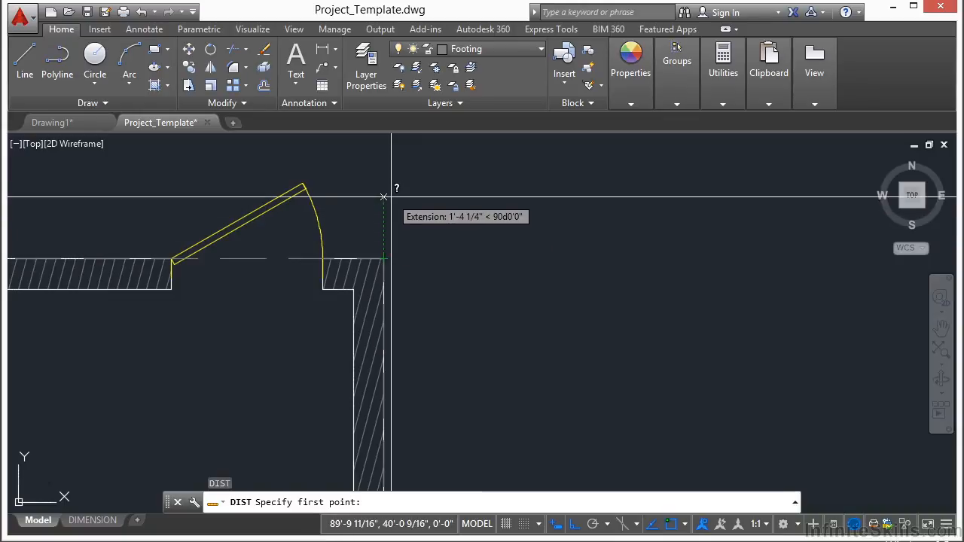
{"action": "key", "text": "Escape"}
{"action": "key", "text": "Escape"}
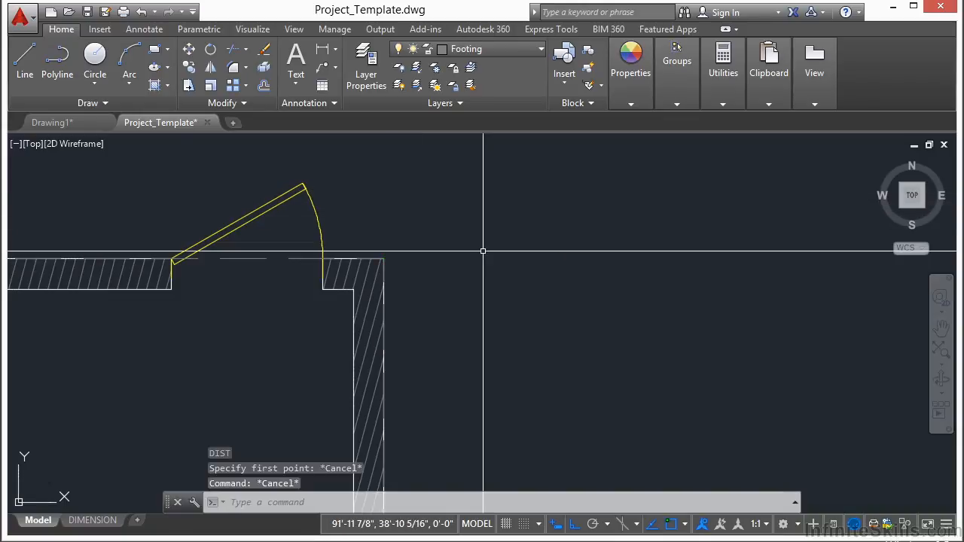
Step: Offset the closed footing polyline 2' outward from the exterior walls
{"action": "type", "text": "o"}
{"action": "key", "text": "Return"}
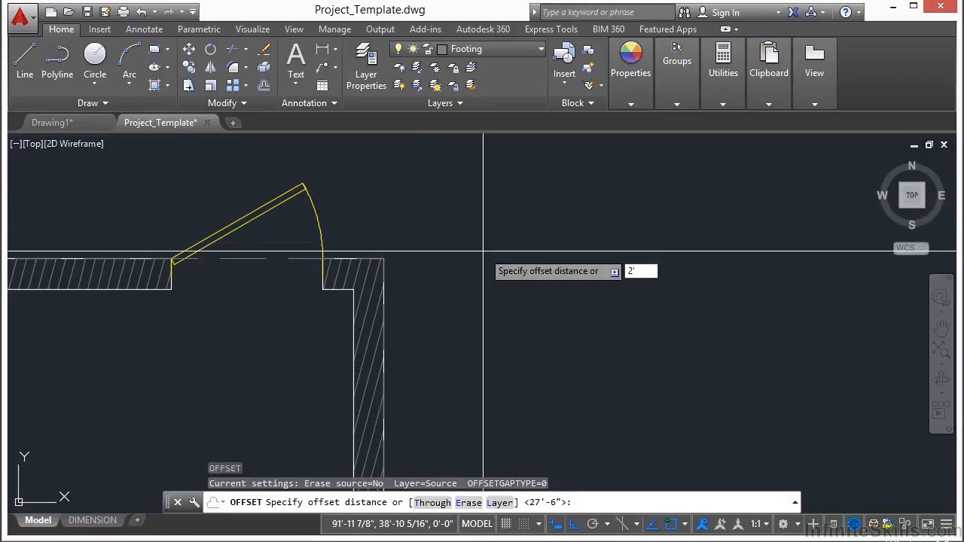
{"action": "type", "text": "2'"}
{"action": "key", "text": "Return"}
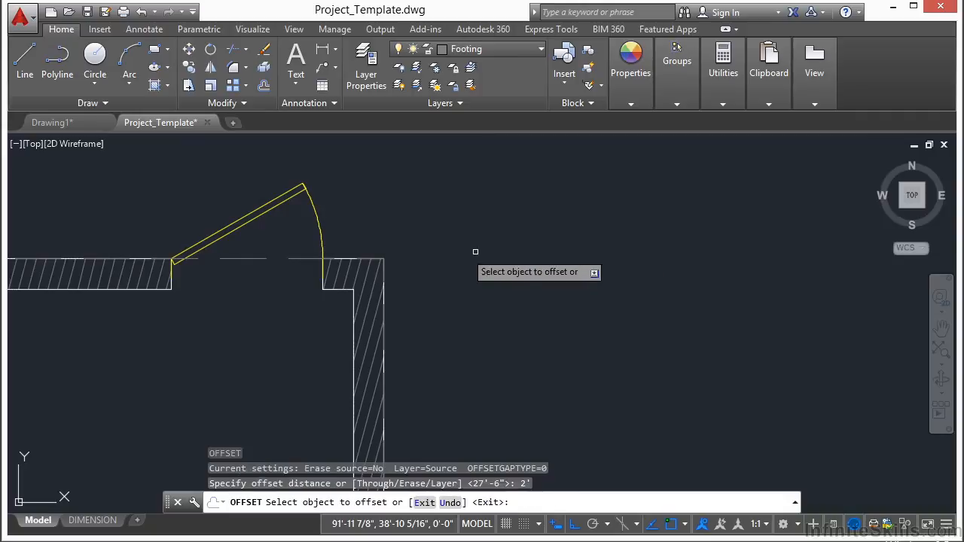
{"action": "left_click", "coordinate": [261, 259]}
{"action": "left_click", "coordinate": [371, 195]}
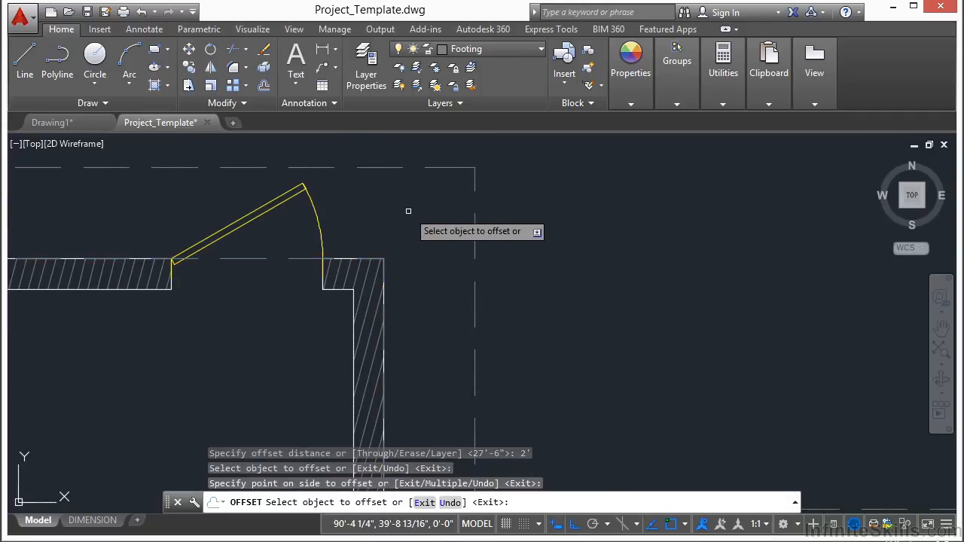
{"action": "key", "text": "Return"}
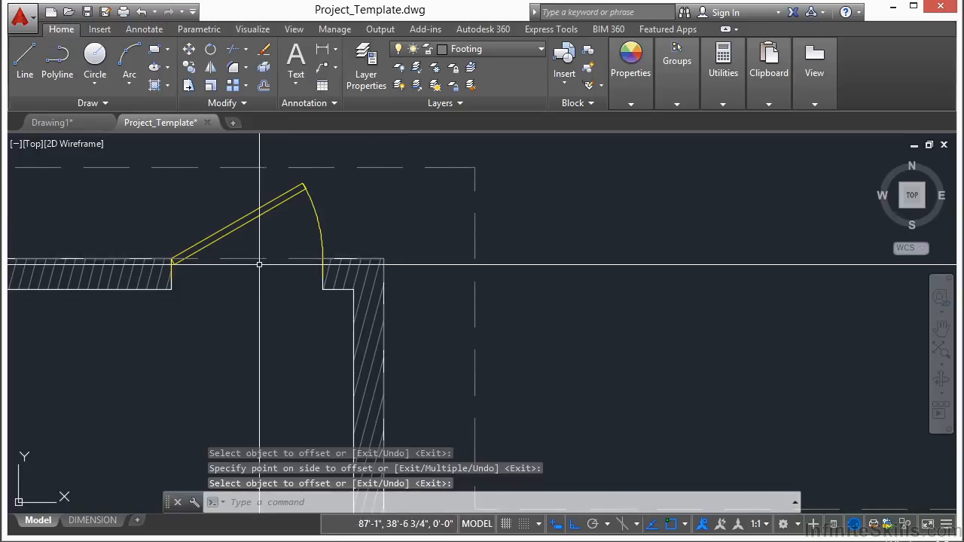
Step: Erase the original footing polyline that lies on the exterior wall faces
{"action": "right_click", "coordinate": [269, 311]}
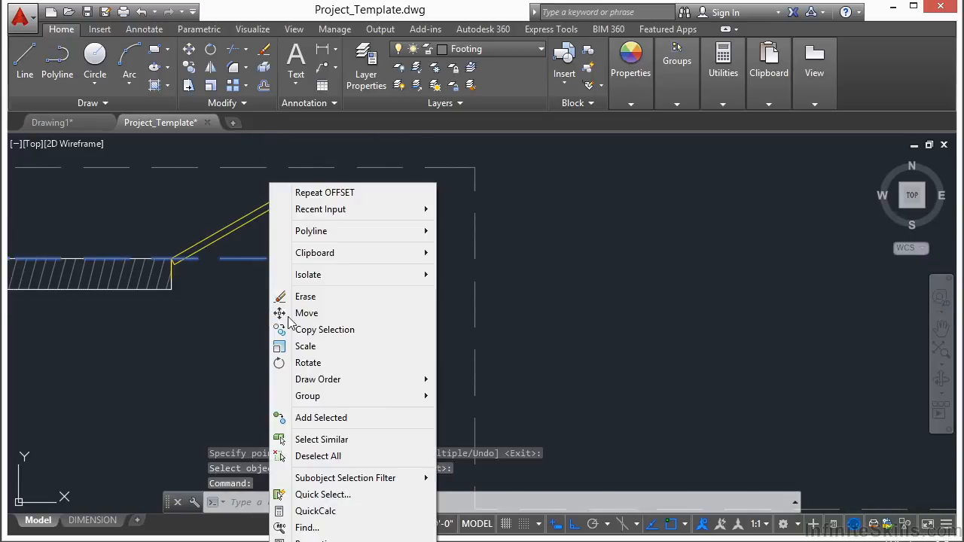
{"action": "left_click", "coordinate": [325, 299]}
{"action": "scroll", "coordinate": [519, 217], "scroll_direction": "down", "scroll_amount": 5}
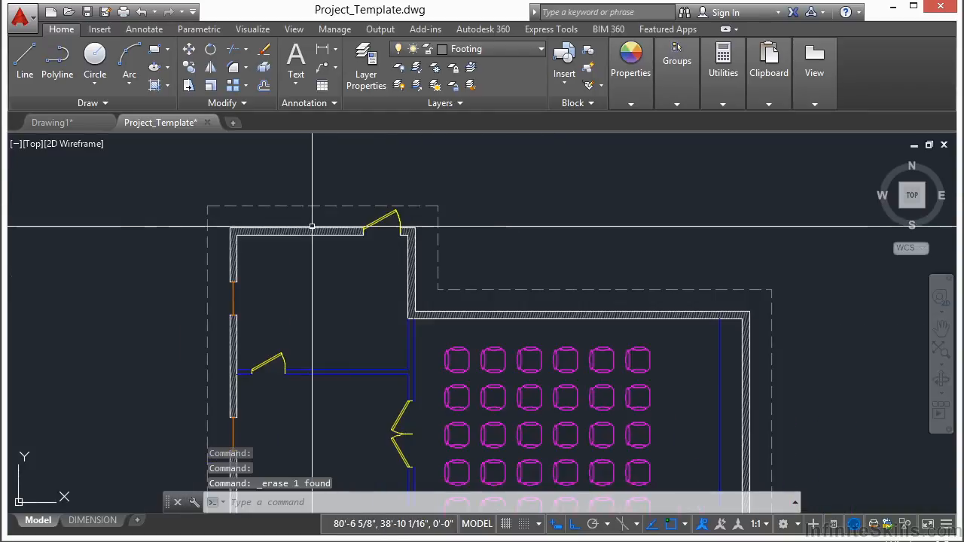
{"action": "middle_click_drag", "start_coordinate": [360, 321], "coordinate": [372, 286]}
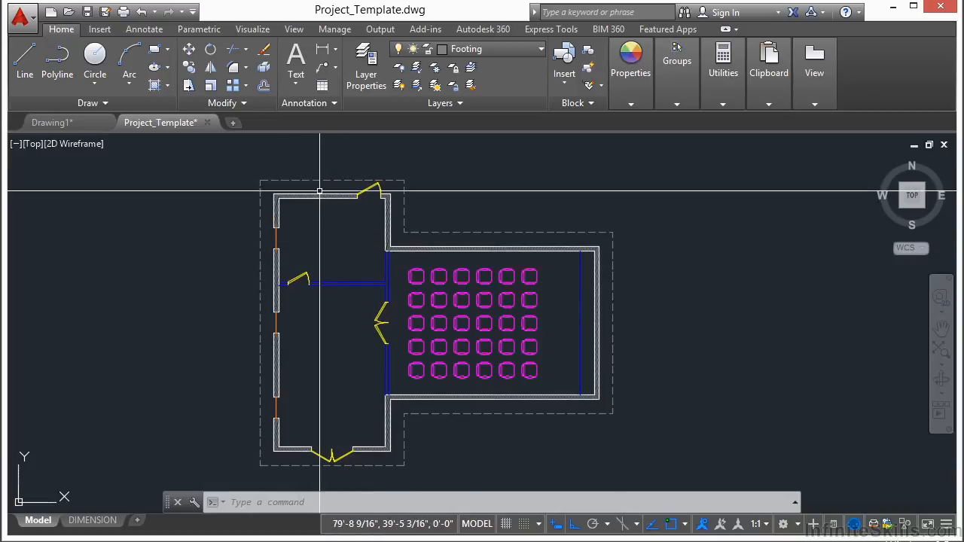
{"action": "middle_click_drag", "start_coordinate": [344, 256], "coordinate": [374, 244]}
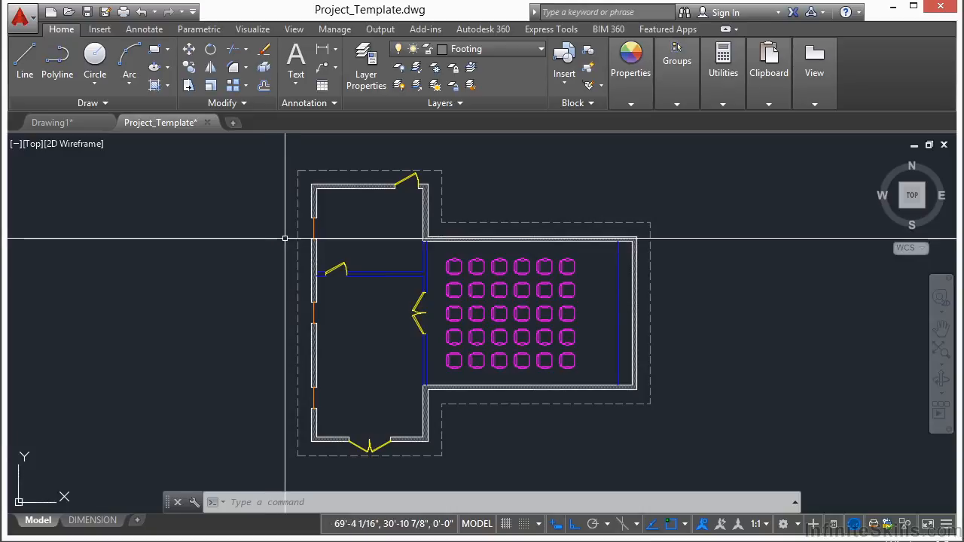
Step: Make Plant the current layer and insert the PLANT block outside the building, west of the dashed footing outline
{"action": "left_click", "coordinate": [527, 49]}
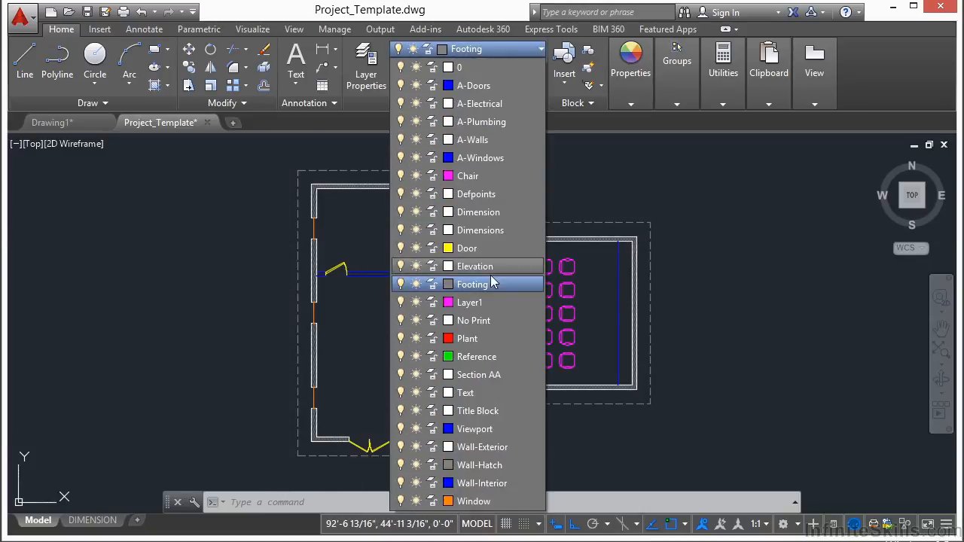
{"action": "left_click", "coordinate": [478, 339]}
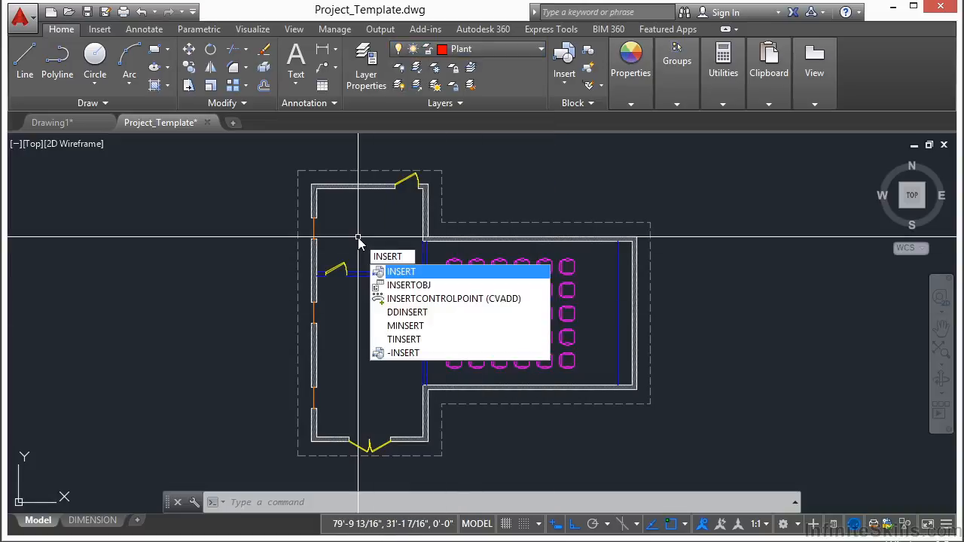
{"action": "key", "text": "Return"}
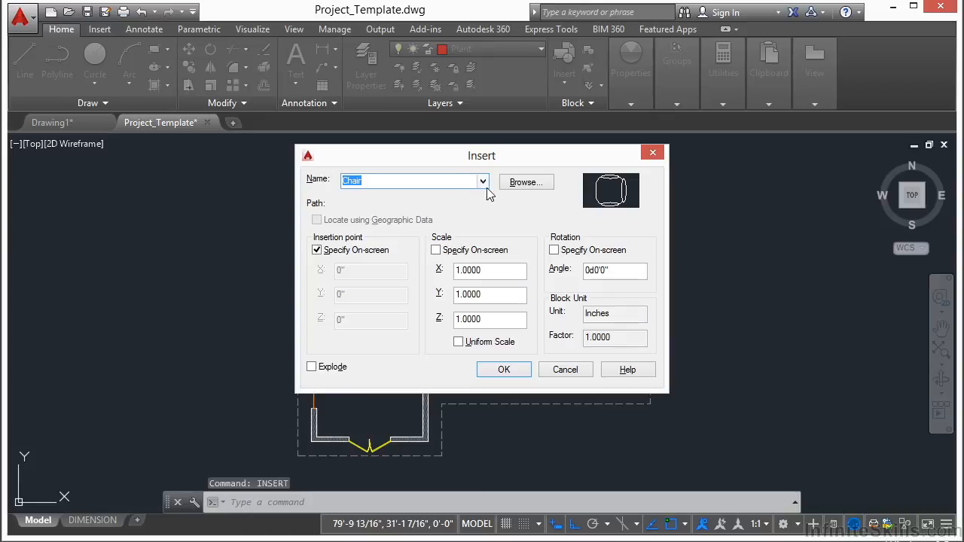
{"action": "left_click", "coordinate": [483, 181]}
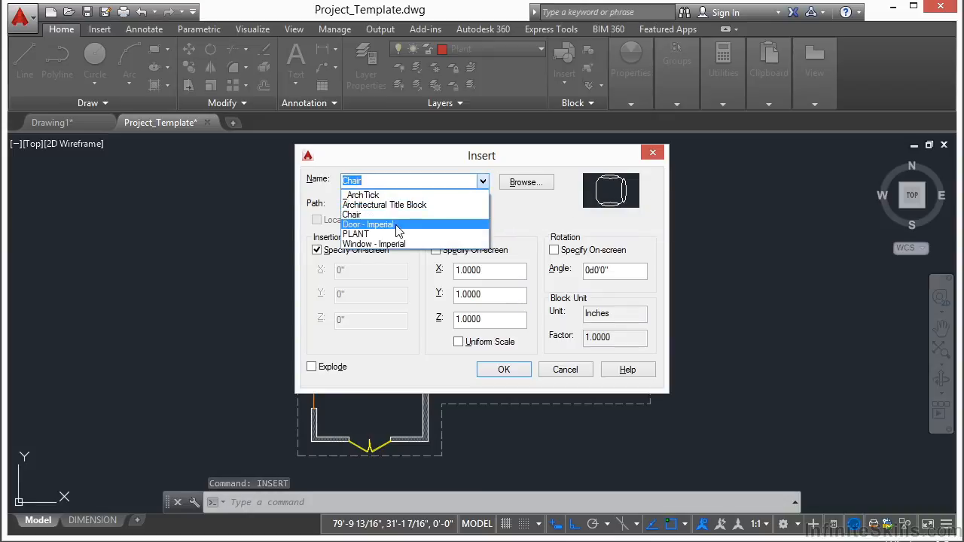
{"action": "left_click", "coordinate": [357, 235]}
{"action": "left_click", "coordinate": [503, 370]}
{"action": "scroll", "coordinate": [362, 320], "scroll_direction": "down", "scroll_amount": 3}
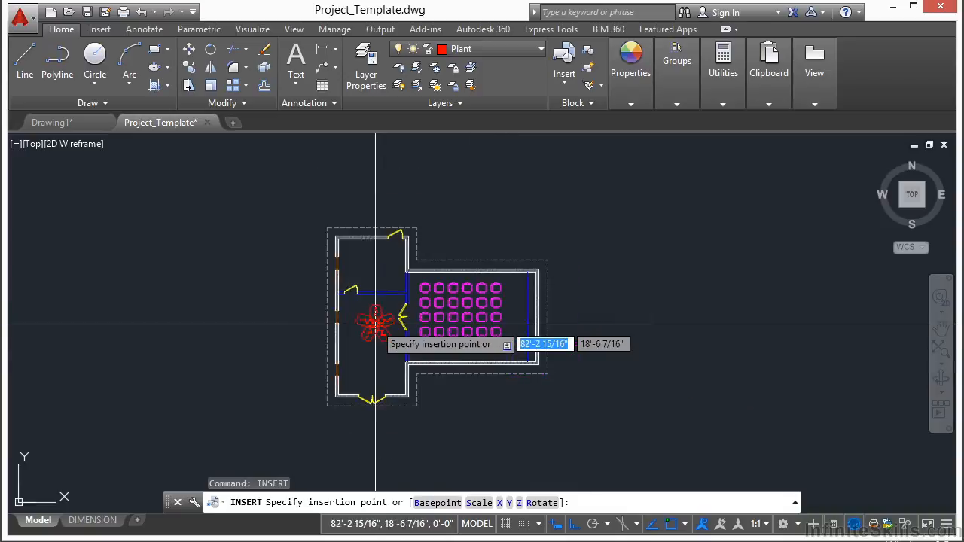
{"action": "scroll", "coordinate": [375, 325], "scroll_direction": "up", "scroll_amount": 5}
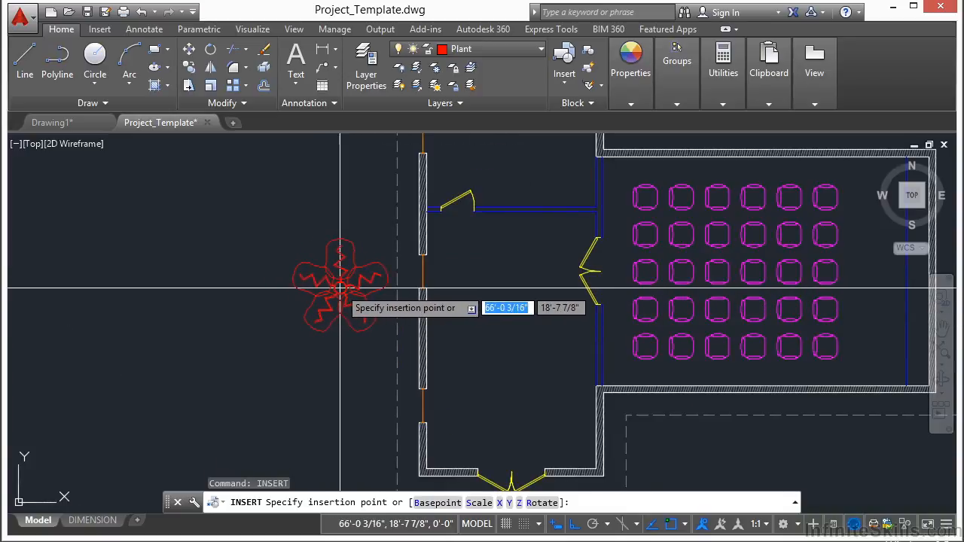
{"action": "scroll", "coordinate": [327, 285], "scroll_direction": "down", "scroll_amount": 2}
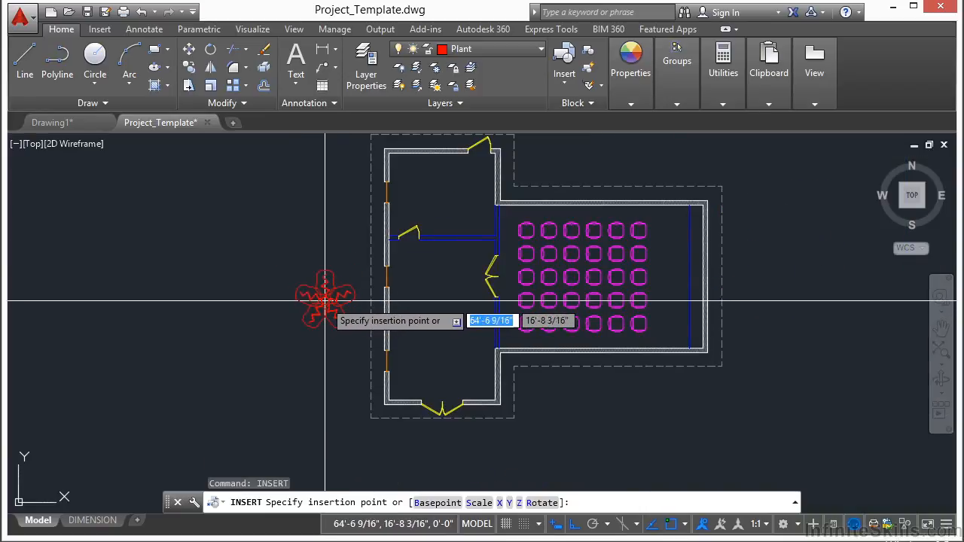
{"action": "left_click", "coordinate": [325, 302]}
Step: Offset the dashed footing outline outward with the Through option, passing through the center of the plant's inner circle
{"action": "type", "text": "OF"}
{"action": "key", "text": "Return"}
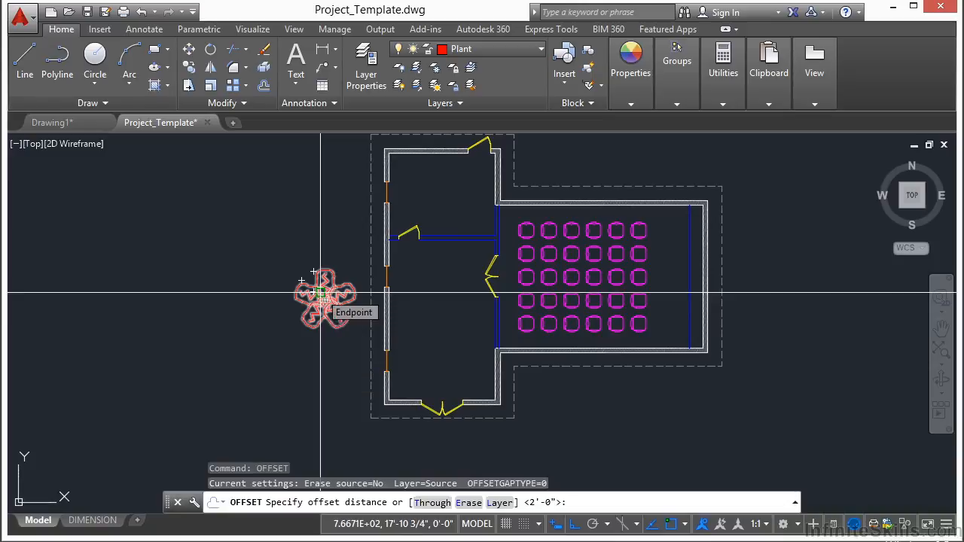
{"action": "scroll", "coordinate": [367, 349], "scroll_direction": "up", "scroll_amount": 4}
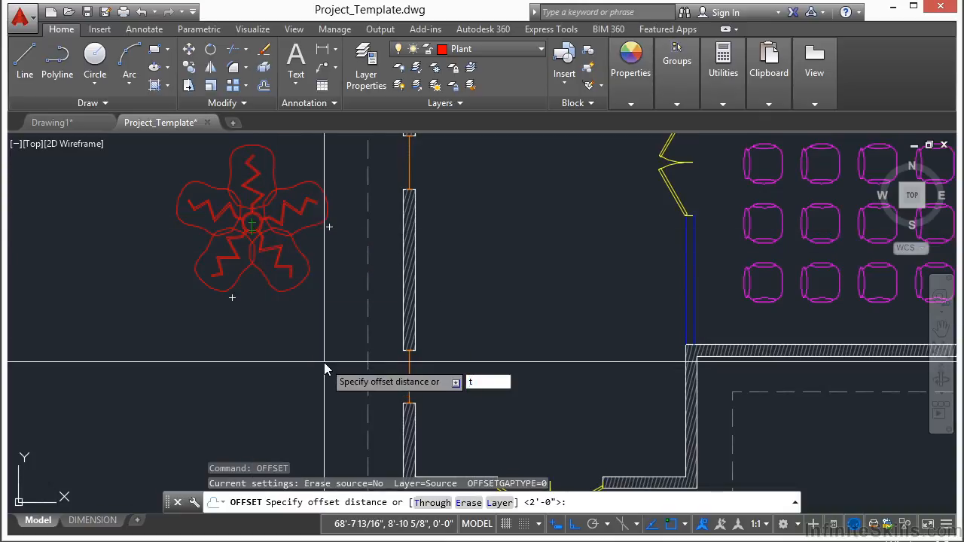
{"action": "key", "text": "Return"}
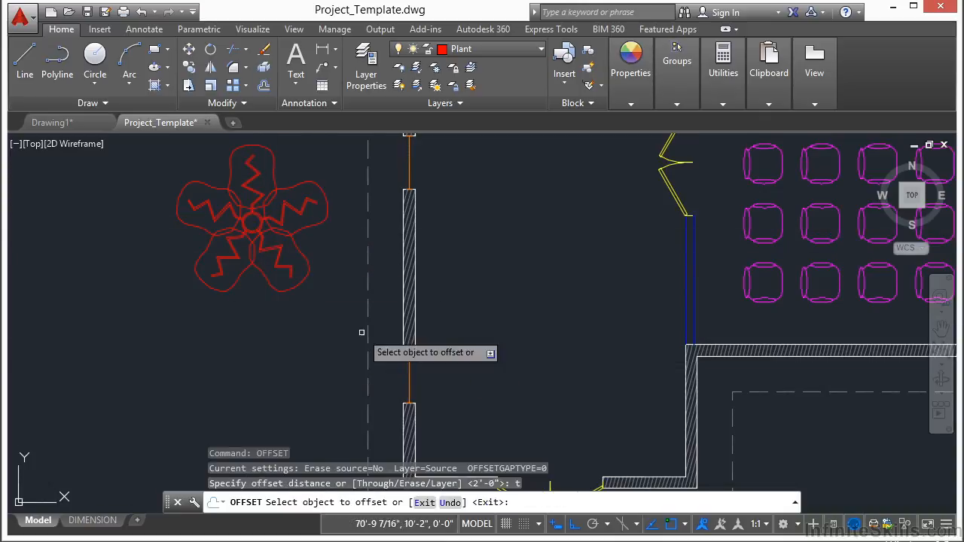
{"action": "left_click", "coordinate": [369, 263]}
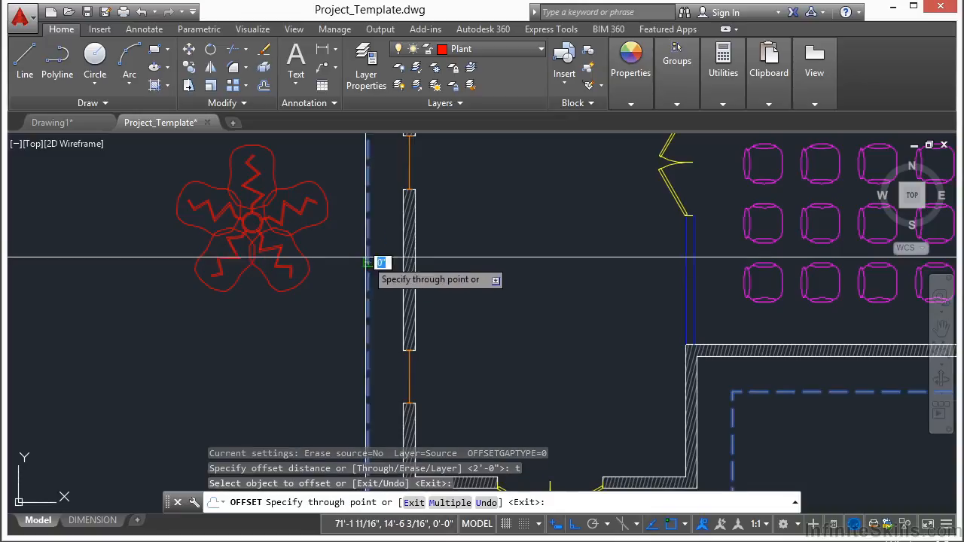
{"action": "scroll", "coordinate": [253, 222], "scroll_direction": "up", "scroll_amount": 5}
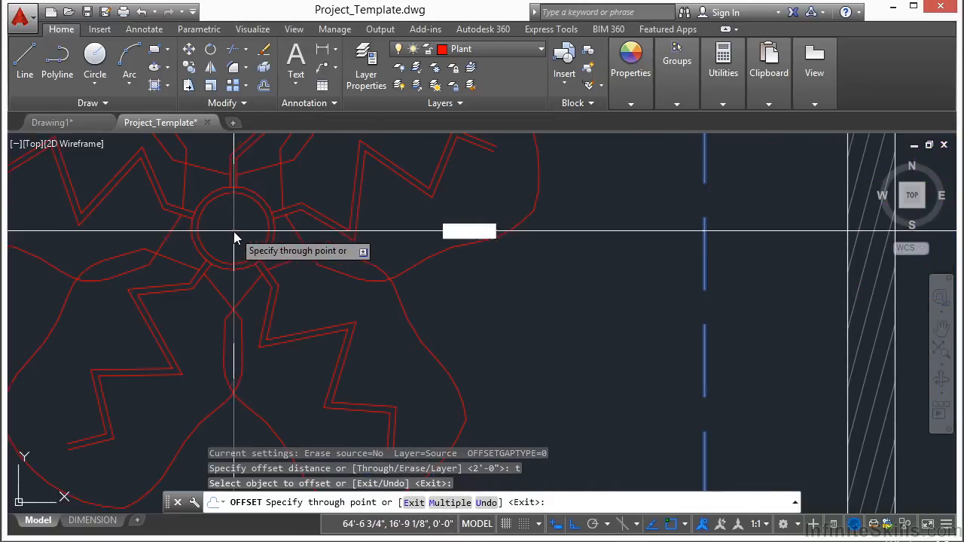
{"action": "type", "text": "cen"}
{"action": "key", "text": "Return"}
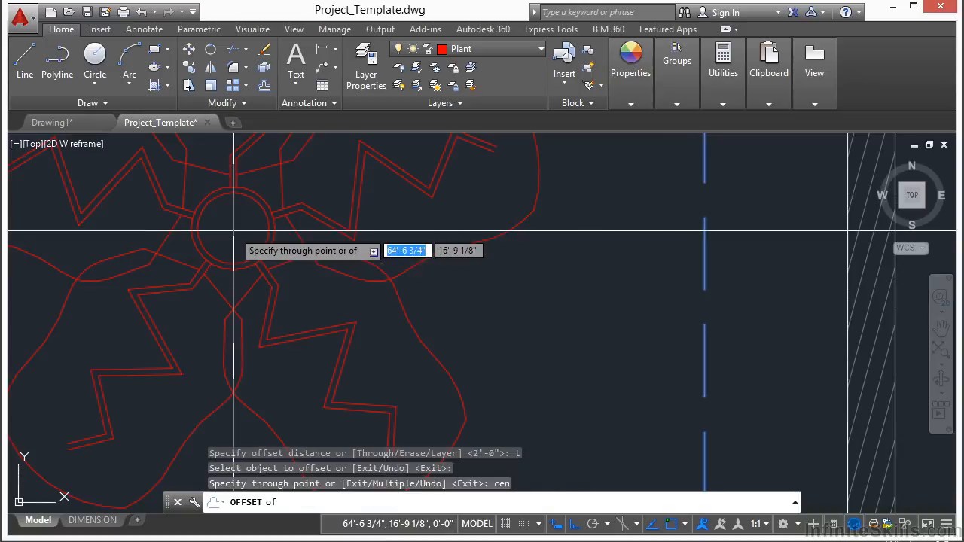
{"action": "left_click", "coordinate": [251, 237]}
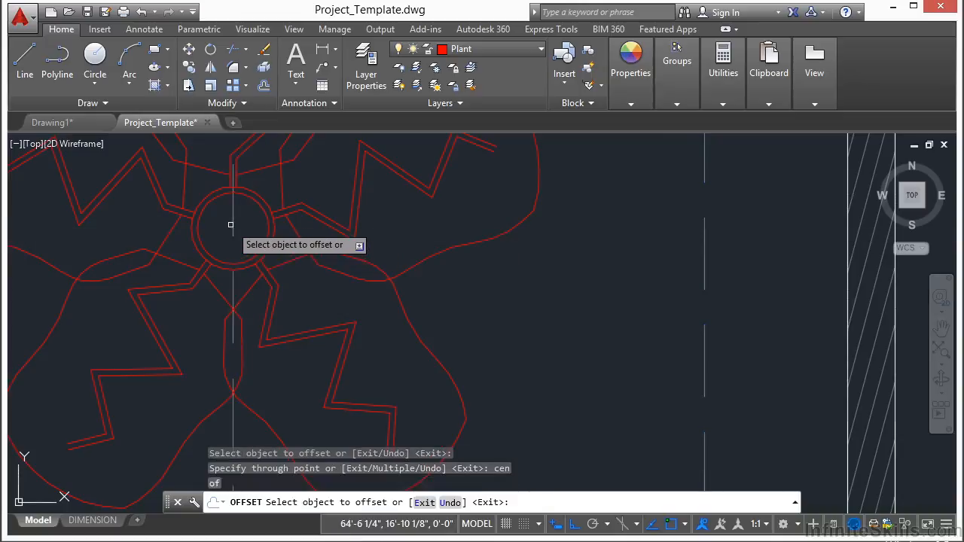
{"action": "key", "text": "Return"}
{"action": "scroll", "coordinate": [233, 223], "scroll_direction": "down", "scroll_amount": 2}
{"action": "scroll", "coordinate": [233, 223], "scroll_direction": "down", "scroll_amount": 8}
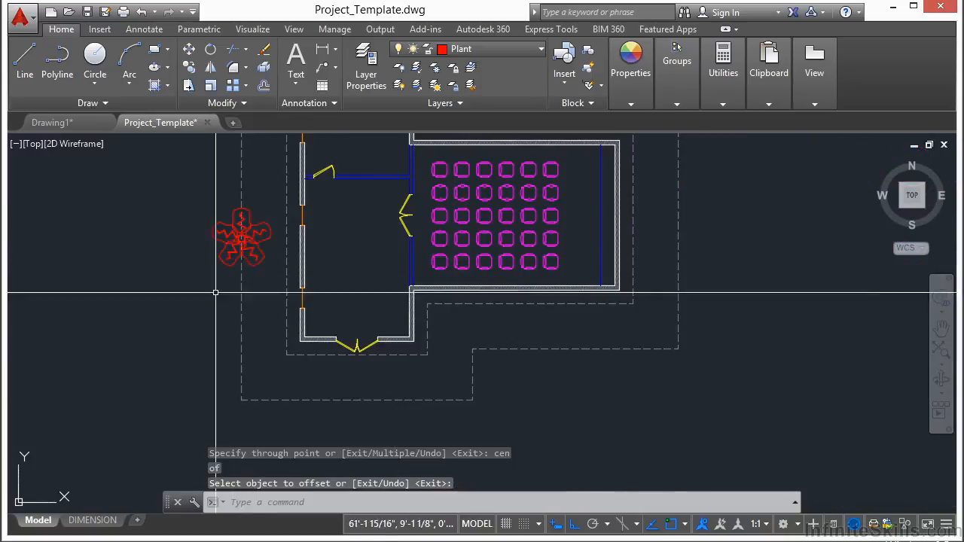
Step: Move the plant from the center of its circle to the midpoint of the outer dashed outline's west side
{"action": "middle_click_drag", "start_coordinate": [210, 249], "coordinate": [230, 252]}
{"action": "type", "text": "m"}
{"action": "key", "text": "Return"}
{"action": "scroll", "coordinate": [256, 296], "scroll_direction": "up", "scroll_amount": 4}
{"action": "left_click", "coordinate": [258, 306]}
{"action": "key", "text": "Return"}
{"action": "scroll", "coordinate": [260, 309], "scroll_direction": "up", "scroll_amount": 2}
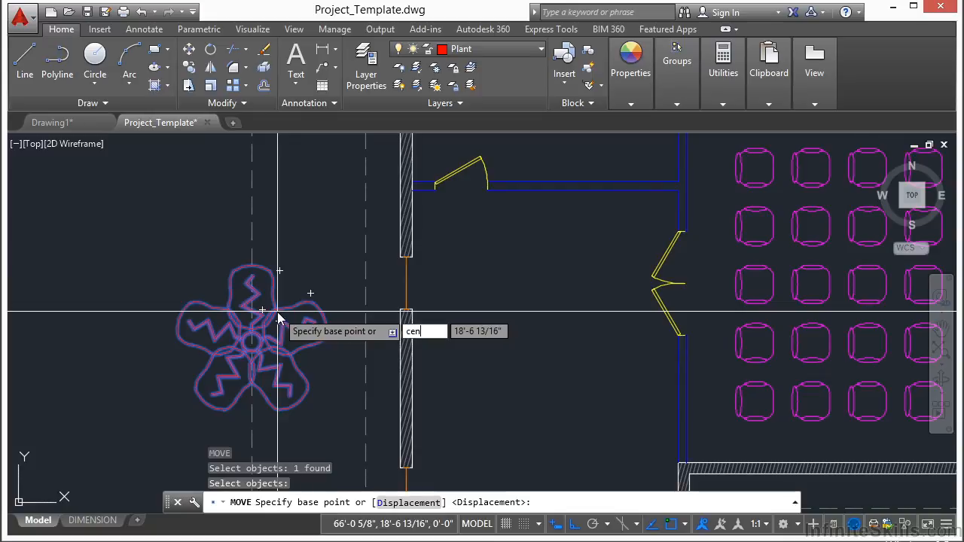
{"action": "type", "text": "cen"}
{"action": "key", "text": "Return"}
{"action": "scroll", "coordinate": [278, 321], "scroll_direction": "up", "scroll_amount": 5}
{"action": "left_click", "coordinate": [273, 370]}
{"action": "scroll", "coordinate": [309, 316], "scroll_direction": "down", "scroll_amount": 6}
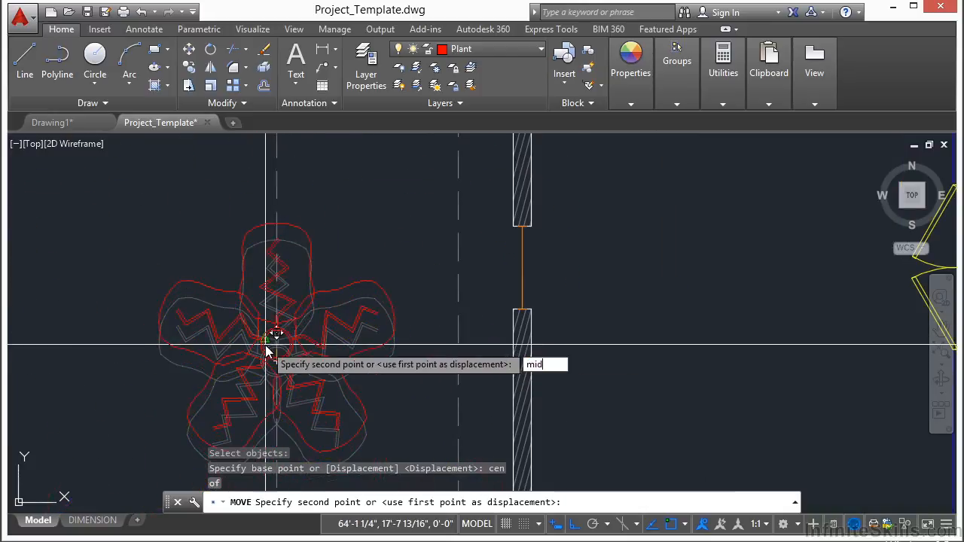
{"action": "type", "text": "mid"}
{"action": "key", "text": "Return"}
{"action": "scroll", "coordinate": [271, 343], "scroll_direction": "down", "scroll_amount": 4}
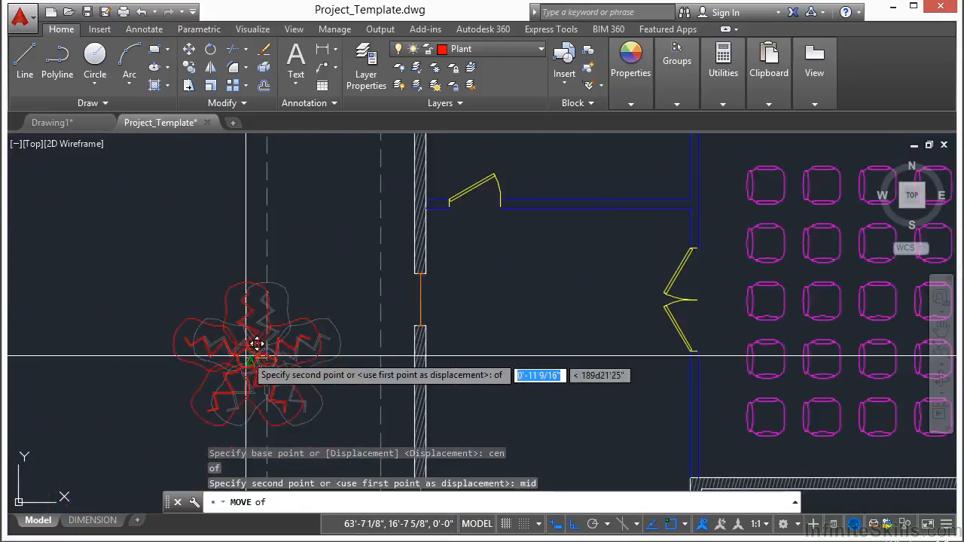
{"action": "left_click", "coordinate": [324, 316]}
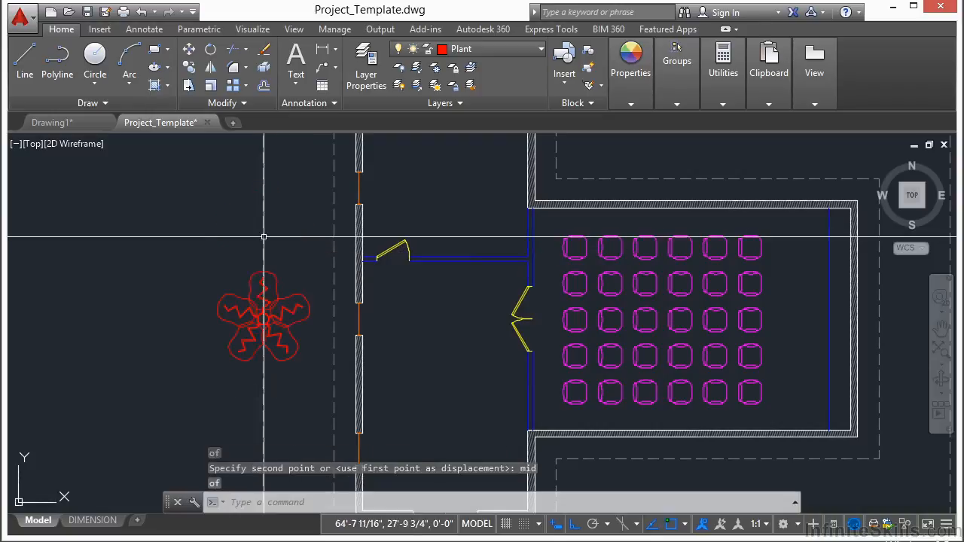
Step: Try a path array of the plant along the closed outer dashed outline, and undo it
{"action": "scroll", "coordinate": [316, 306], "scroll_direction": "down", "scroll_amount": 5}
{"action": "scroll", "coordinate": [317, 306], "scroll_direction": "up", "scroll_amount": 5}
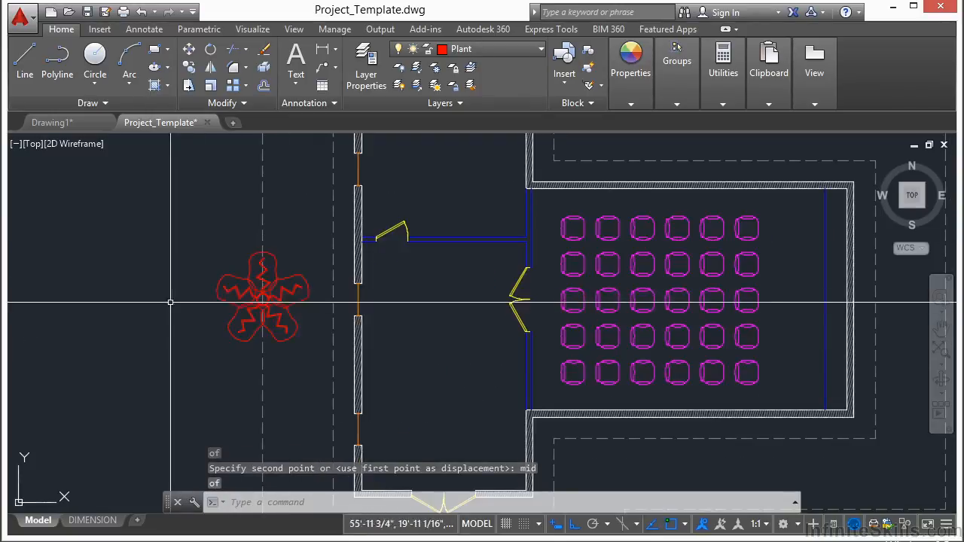
{"action": "scroll", "coordinate": [220, 298], "scroll_direction": "down", "scroll_amount": 3}
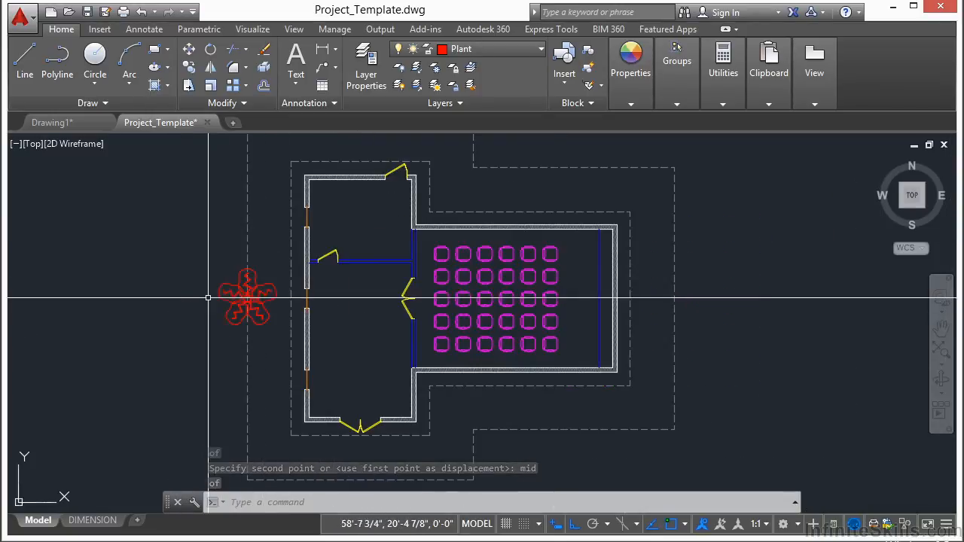
{"action": "scroll", "coordinate": [264, 299], "scroll_direction": "down", "scroll_amount": 3}
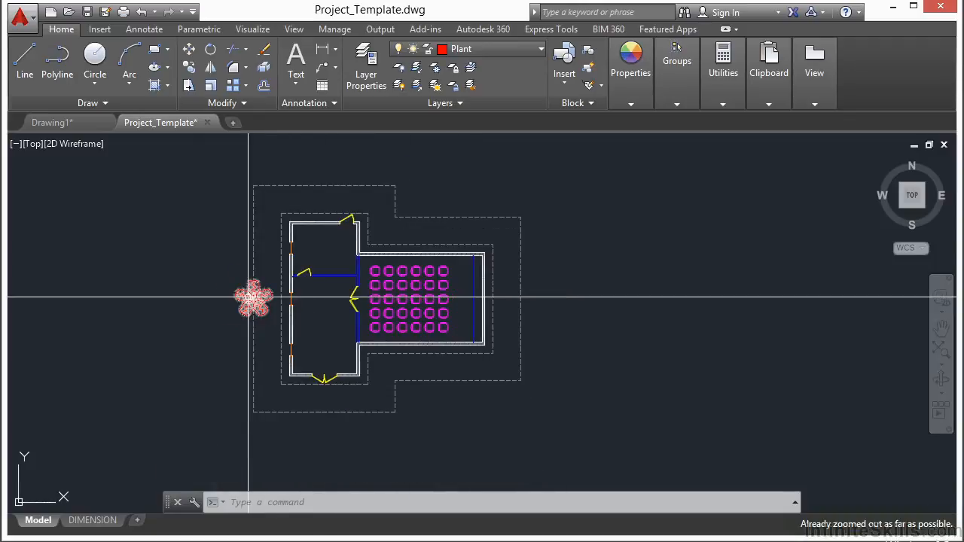
{"action": "key", "text": "Escape"}
{"action": "middle_click_drag", "start_coordinate": [179, 289], "coordinate": [291, 290]}
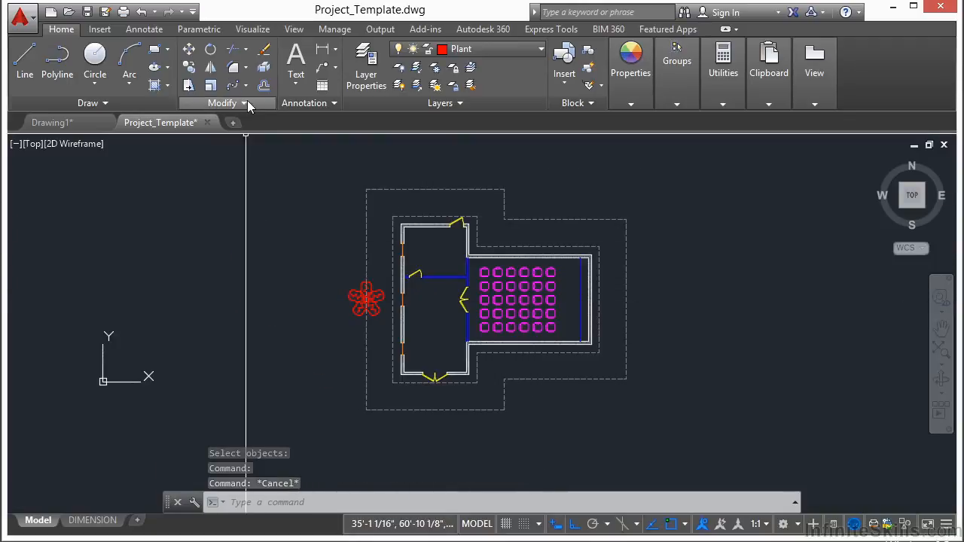
{"action": "left_click", "coordinate": [247, 85]}
{"action": "left_click", "coordinate": [280, 149]}
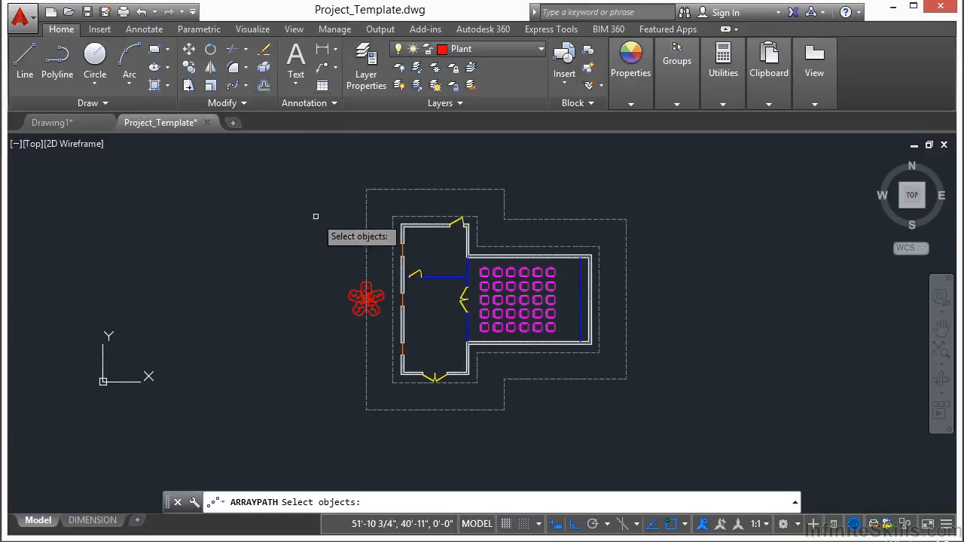
{"action": "left_click", "coordinate": [351, 297]}
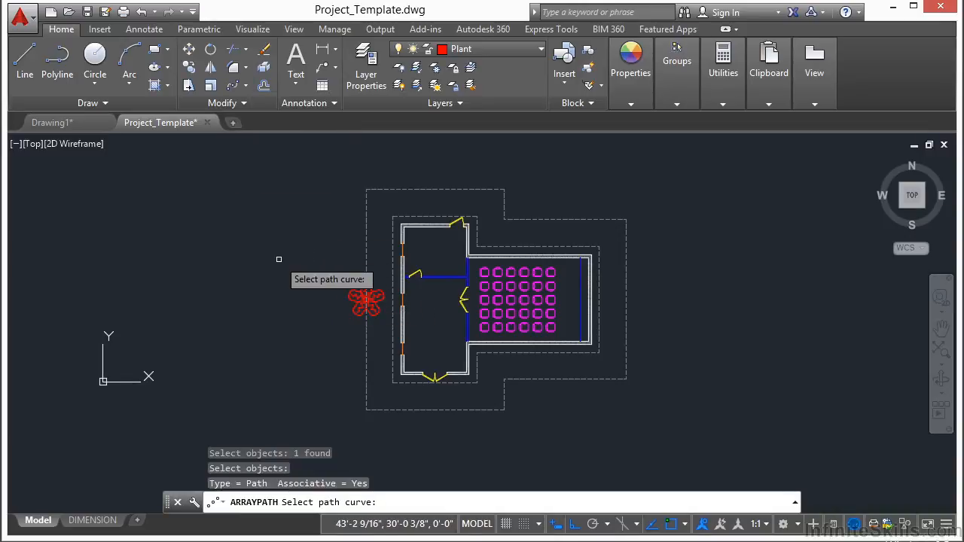
{"action": "left_click", "coordinate": [368, 247]}
{"action": "scroll", "coordinate": [444, 268], "scroll_direction": "down", "scroll_amount": 2}
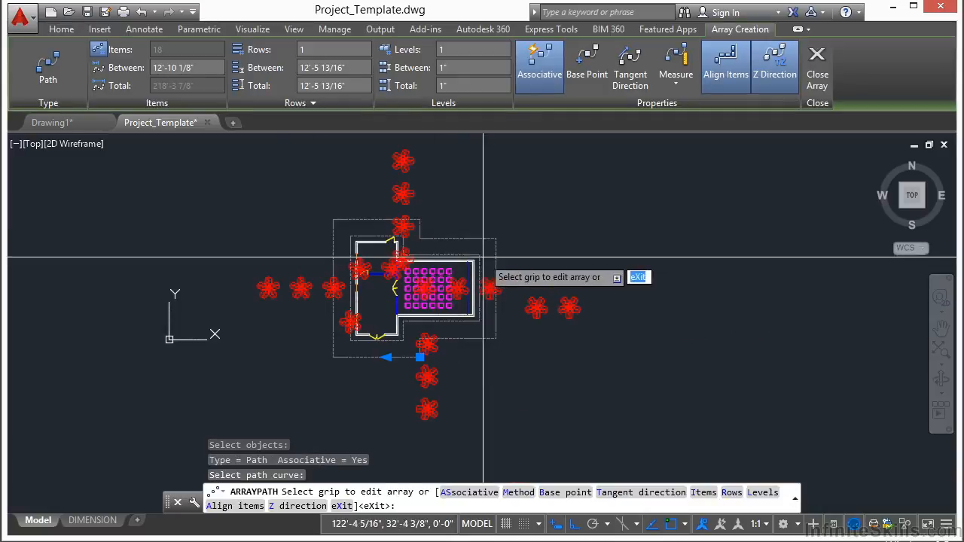
{"action": "key", "text": "Escape"}
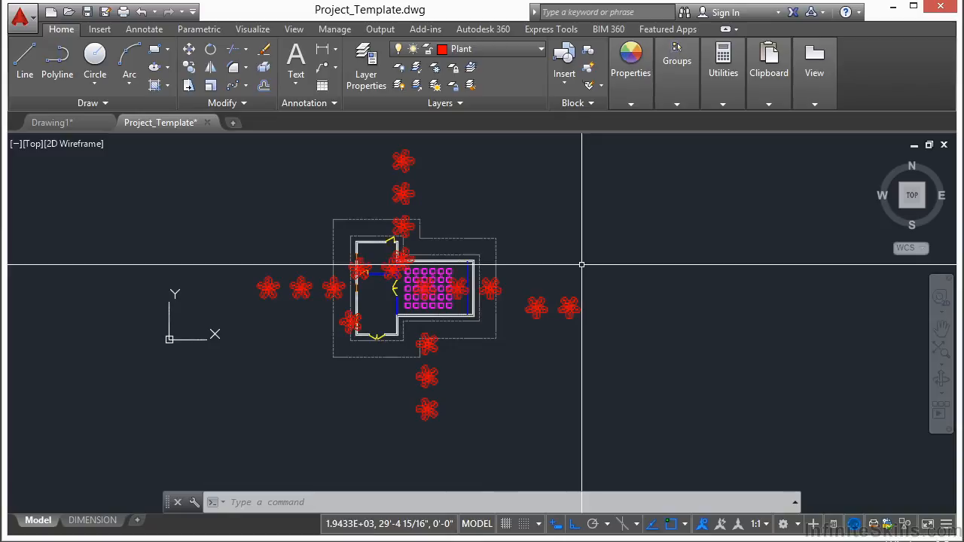
{"action": "key", "text": "ctrl+z"}
Step: Trim the part of the outer dashed outline inside the plant's inner circle, using that circle as the cutting edge
{"action": "scroll", "coordinate": [380, 294], "scroll_direction": "up", "scroll_amount": 3}
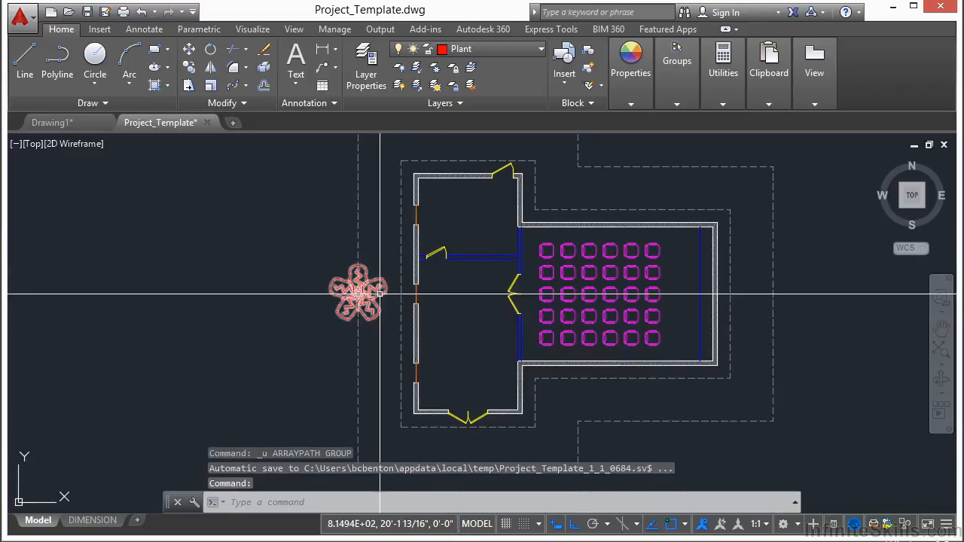
{"action": "type", "text": "tr"}
{"action": "key", "text": "Return"}
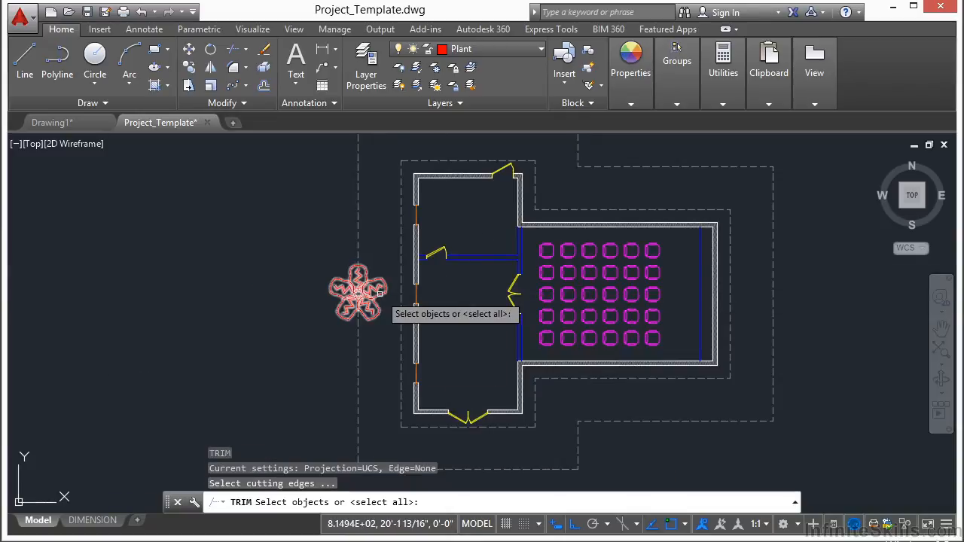
{"action": "scroll", "coordinate": [366, 294], "scroll_direction": "up", "scroll_amount": 3}
{"action": "scroll", "coordinate": [367, 293], "scroll_direction": "up", "scroll_amount": 6}
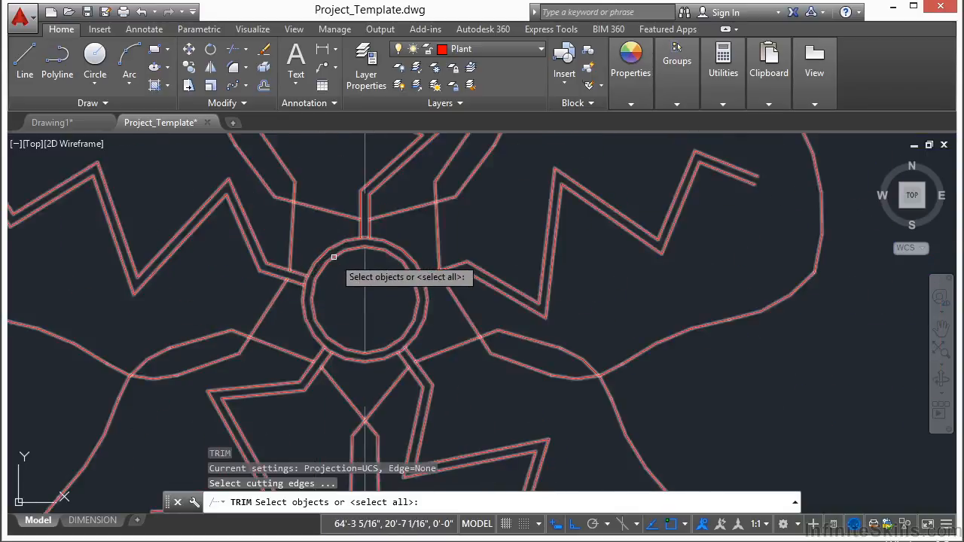
{"action": "left_click", "coordinate": [335, 257]}
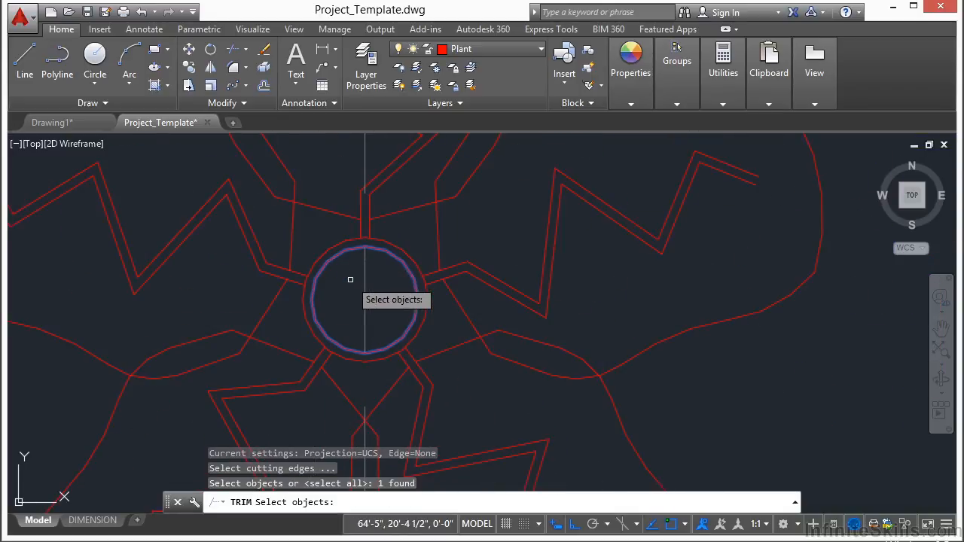
{"action": "key", "text": "Return"}
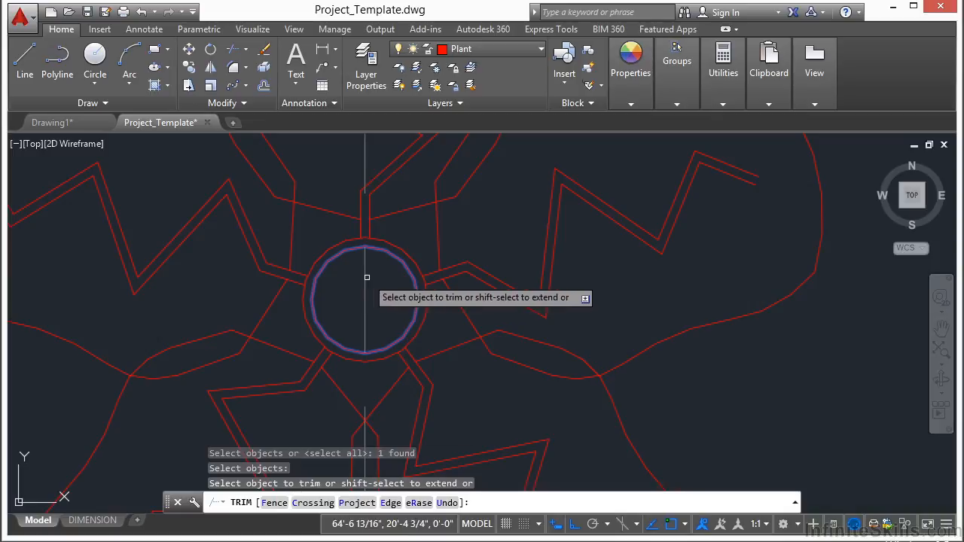
{"action": "key", "text": "Return"}
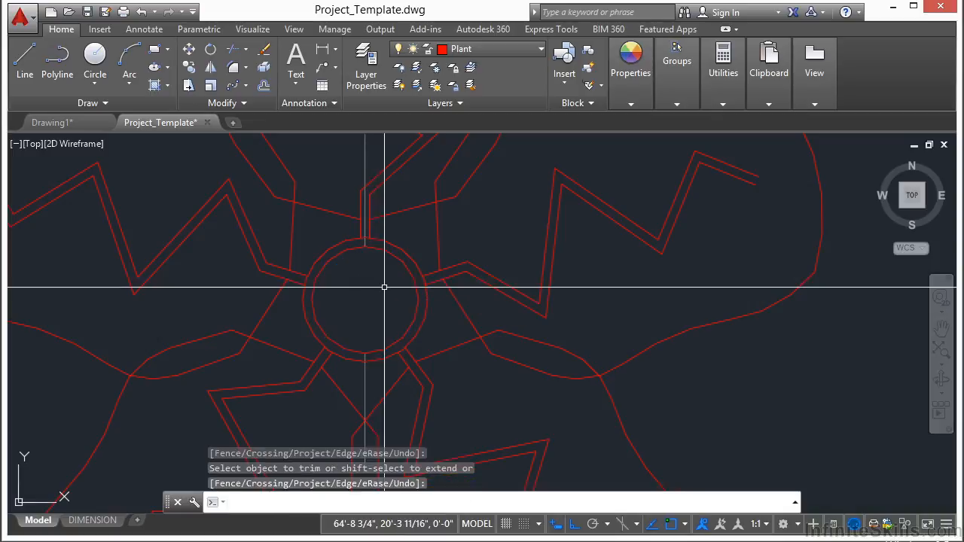
{"action": "left_click", "coordinate": [361, 308]}
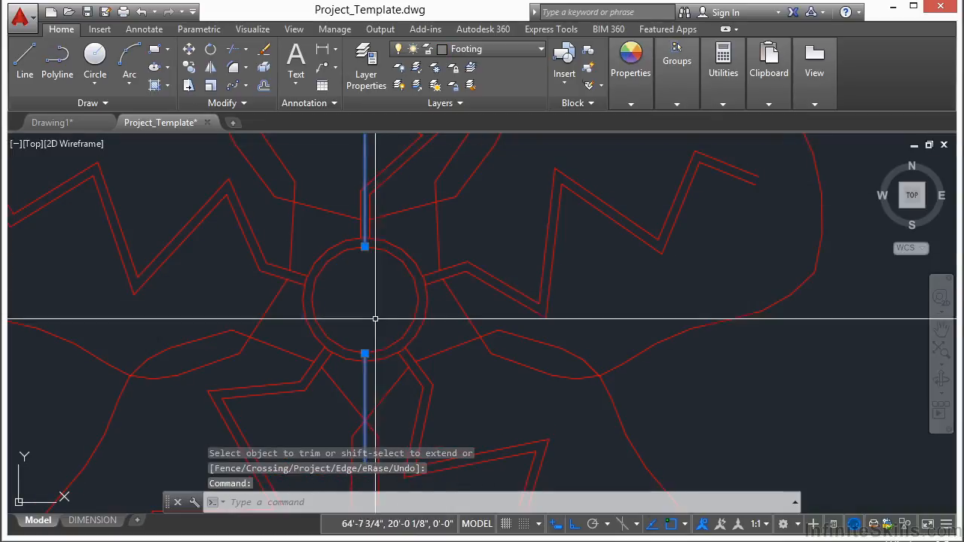
{"action": "key", "text": "Escape"}
{"action": "key", "text": "Escape"}
Step: Create an associative path array of the plant along the trimmed outer dashed outline
{"action": "scroll", "coordinate": [344, 301], "scroll_direction": "down", "scroll_amount": 10}
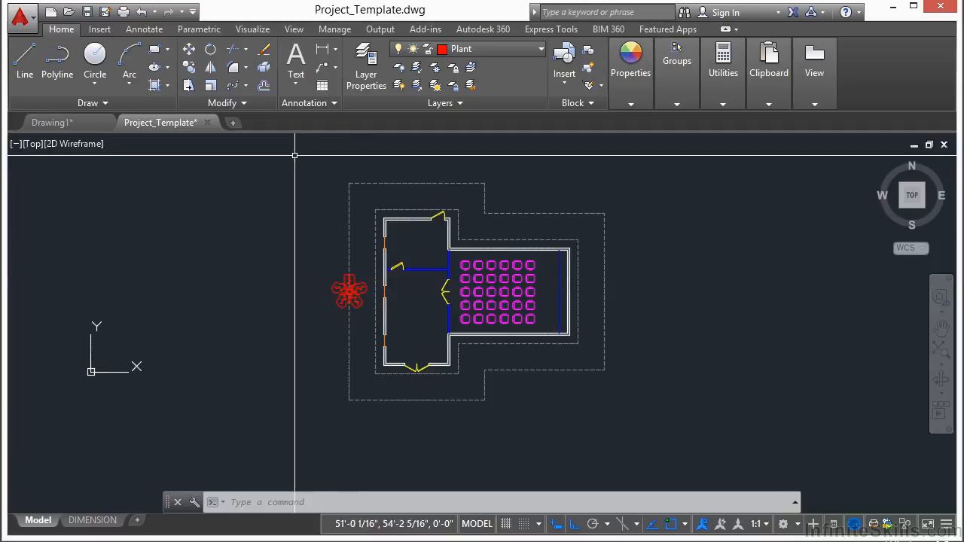
{"action": "left_click", "coordinate": [233, 86]}
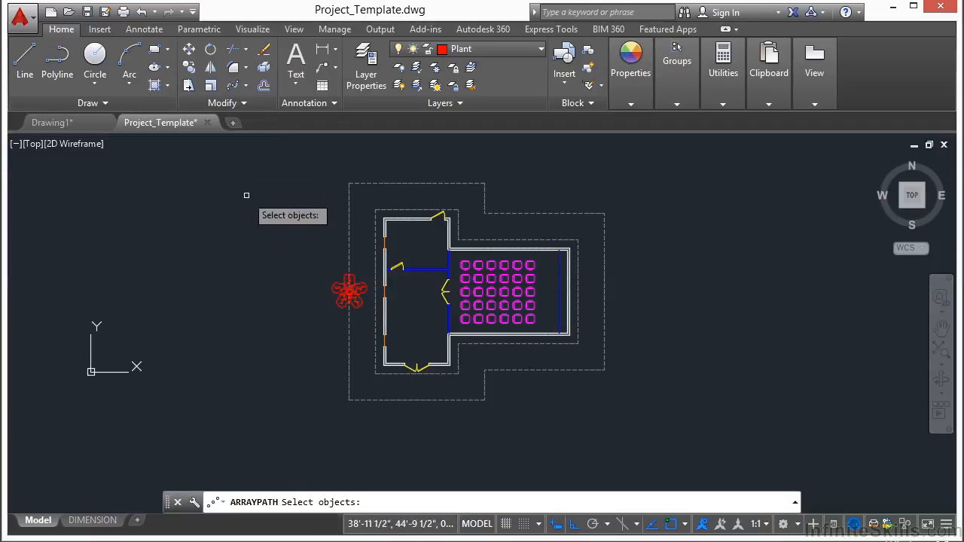
{"action": "left_click", "coordinate": [336, 288]}
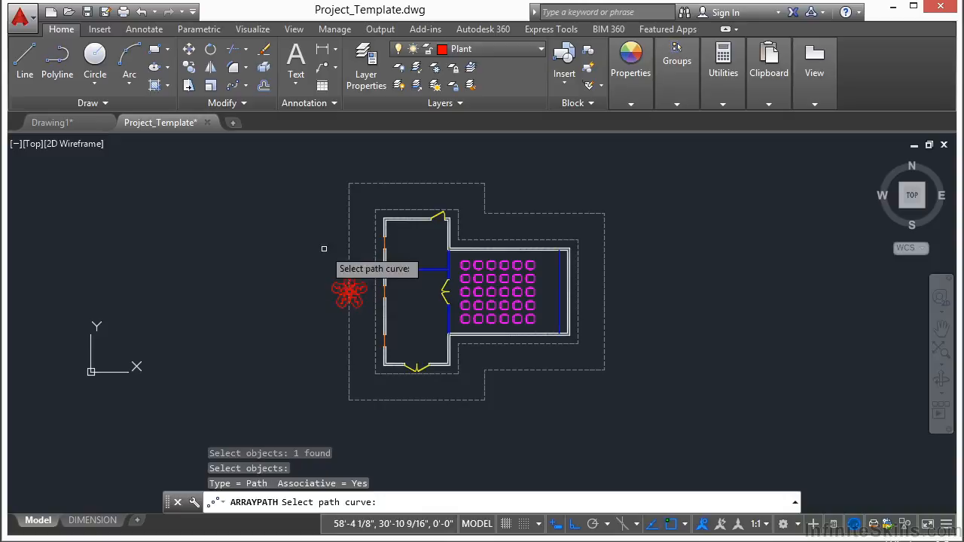
{"action": "left_click", "coordinate": [350, 253]}
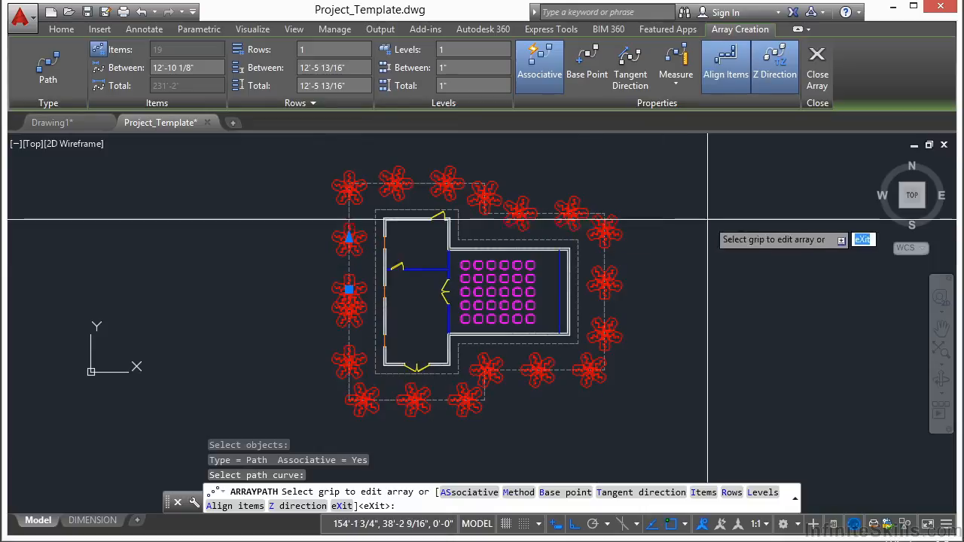
Step: Switch the plant array's spacing method to Divide and set the number of items to 15
{"action": "left_click", "coordinate": [679, 83]}
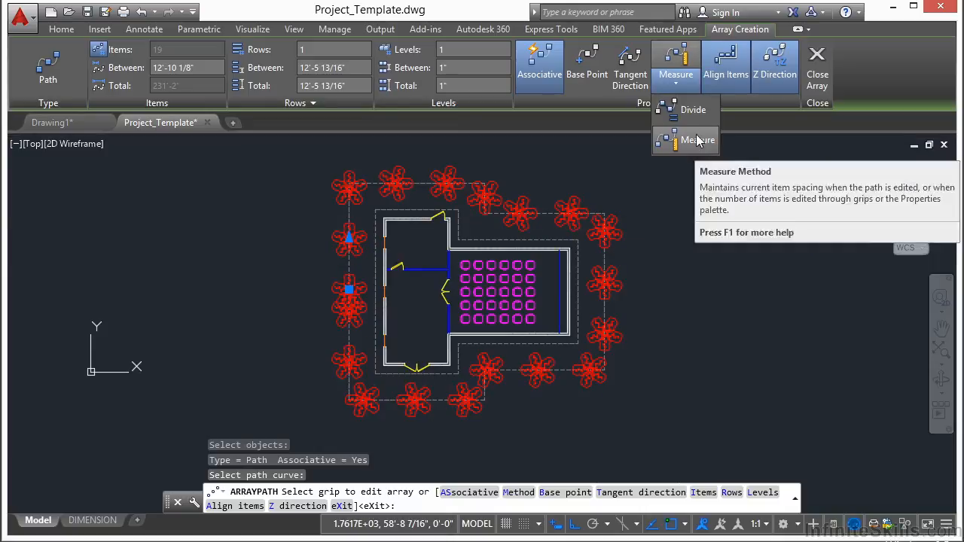
{"action": "left_click", "coordinate": [689, 110]}
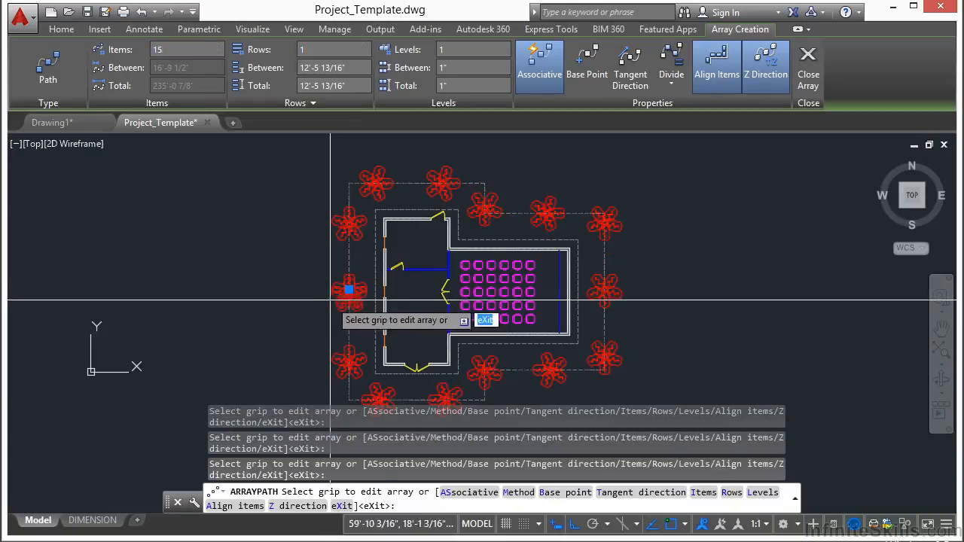
{"action": "scroll", "coordinate": [324, 301], "scroll_direction": "up", "scroll_amount": 8}
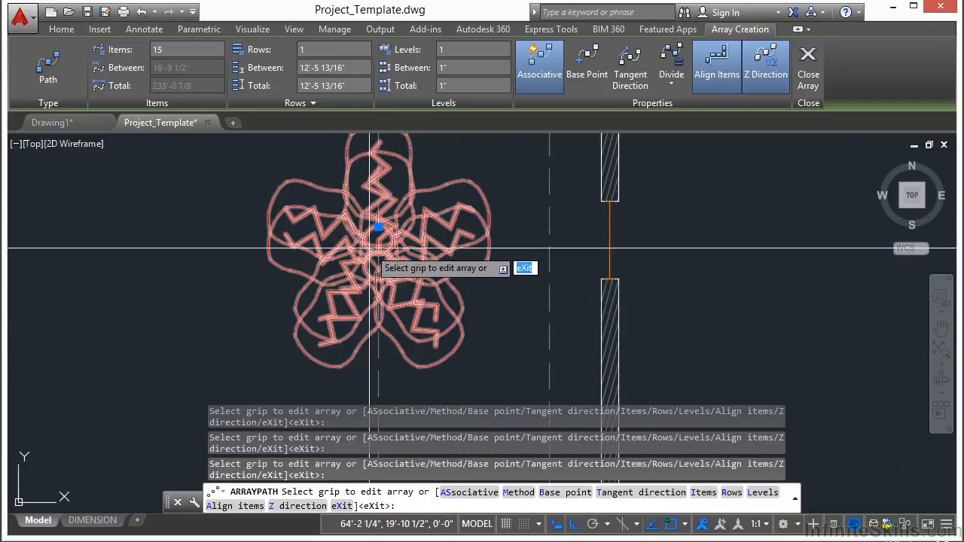
{"action": "scroll", "coordinate": [373, 218], "scroll_direction": "up", "scroll_amount": 4}
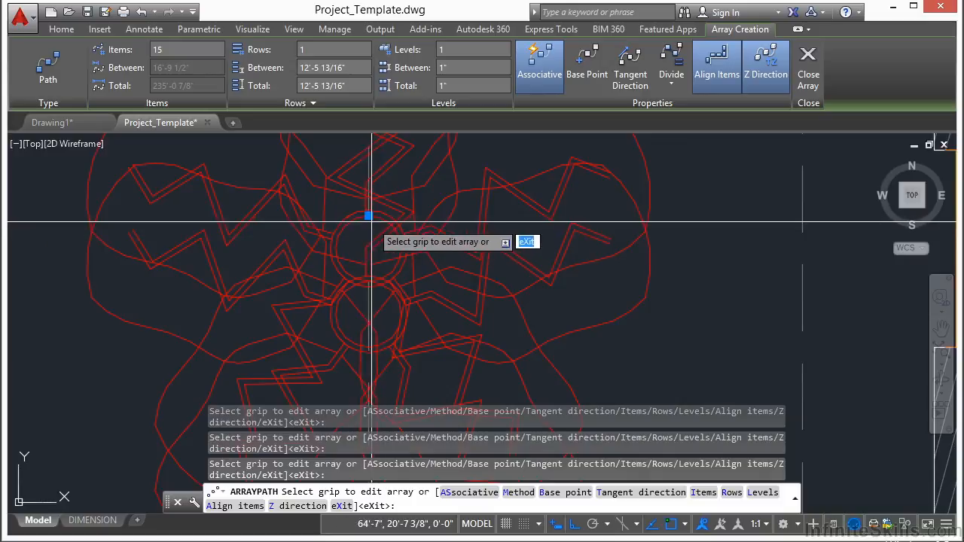
Step: Finish the 15-item plant path array and explode it into individual plants
{"action": "scroll", "coordinate": [320, 267], "scroll_direction": "down", "scroll_amount": 10}
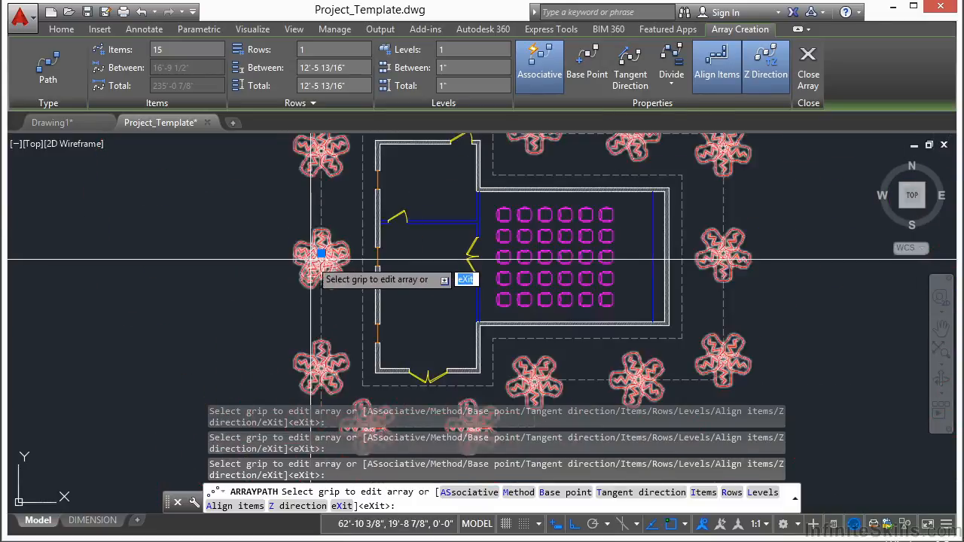
{"action": "scroll", "coordinate": [311, 261], "scroll_direction": "down", "scroll_amount": 3}
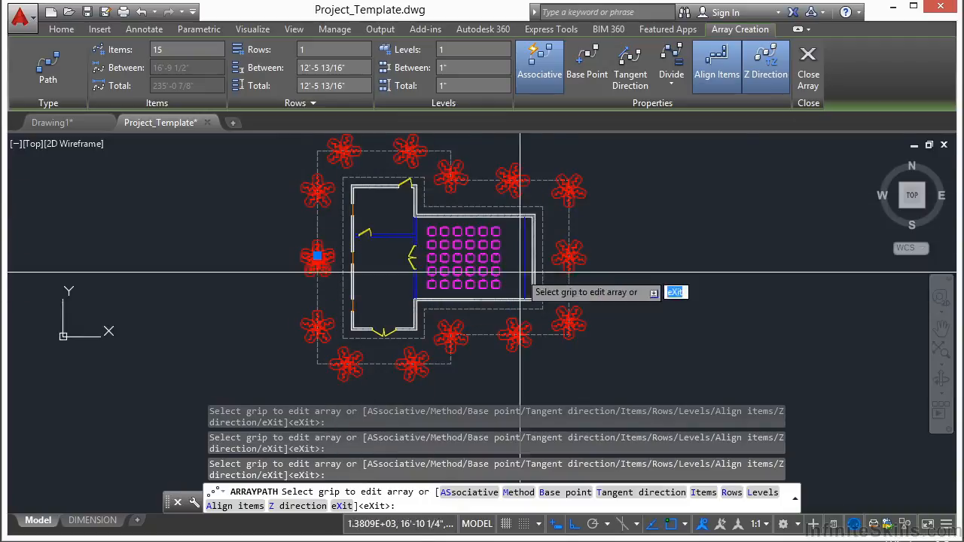
{"action": "left_click", "coordinate": [810, 76]}
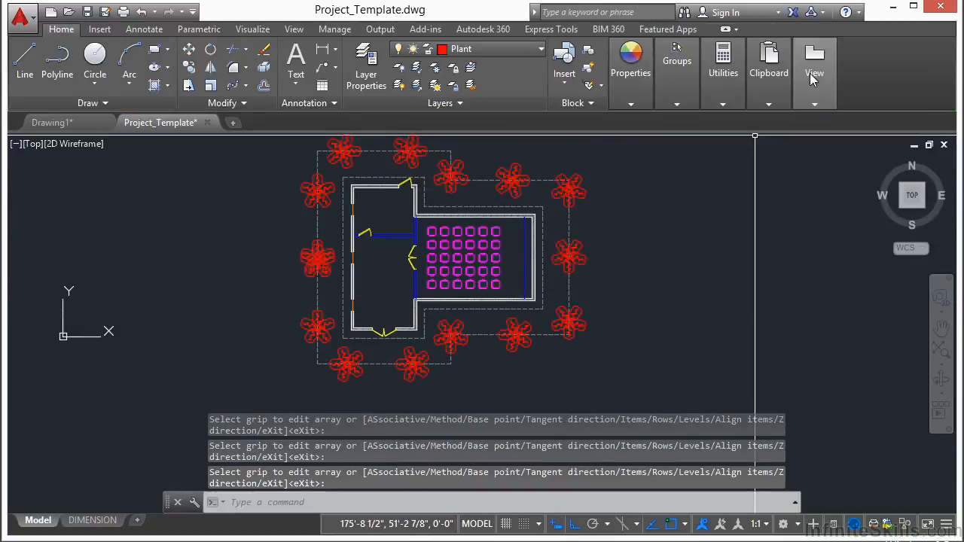
{"action": "type", "text": "x"}
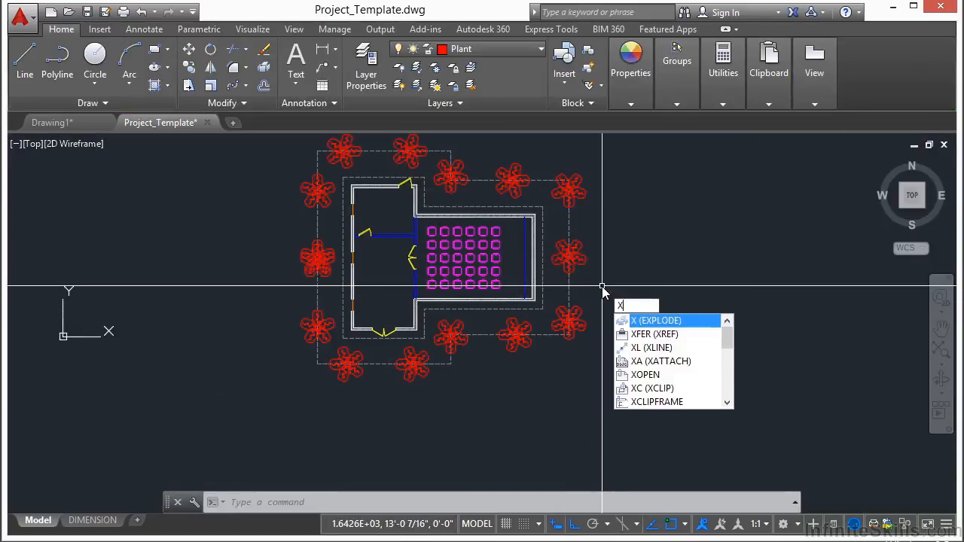
{"action": "key", "text": "Return"}
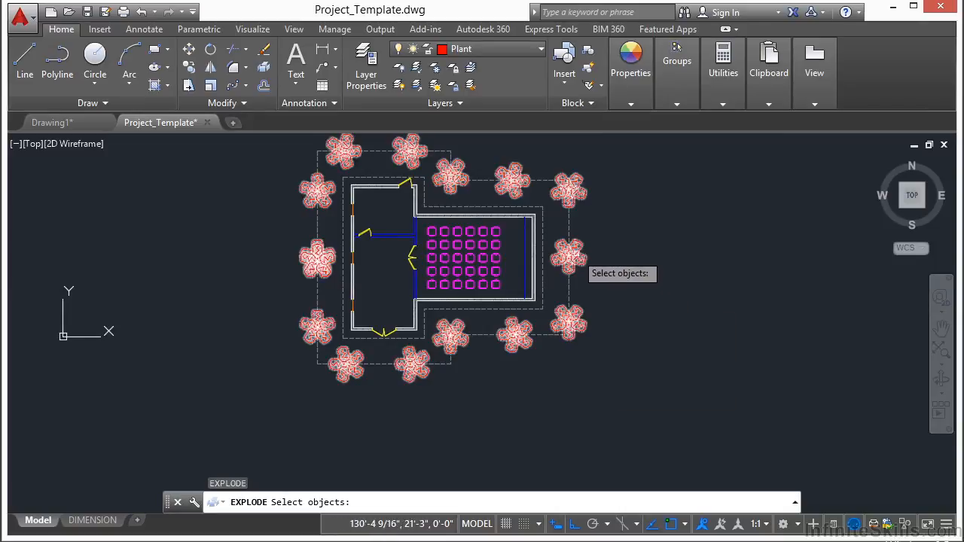
{"action": "left_click", "coordinate": [587, 258]}
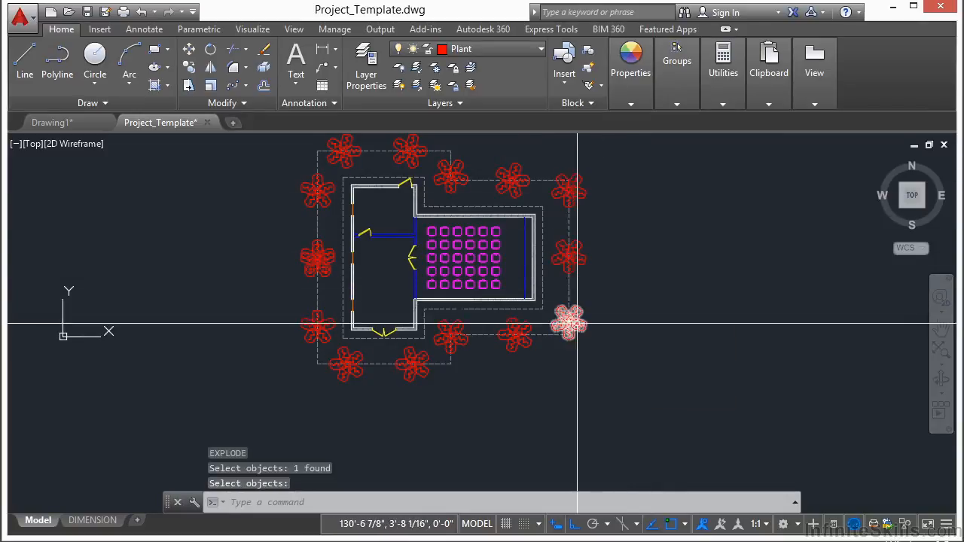
Step: Erase the duplicate plant overlapping the middle plant on the building's west side
{"action": "scroll", "coordinate": [286, 269], "scroll_direction": "up", "scroll_amount": 6}
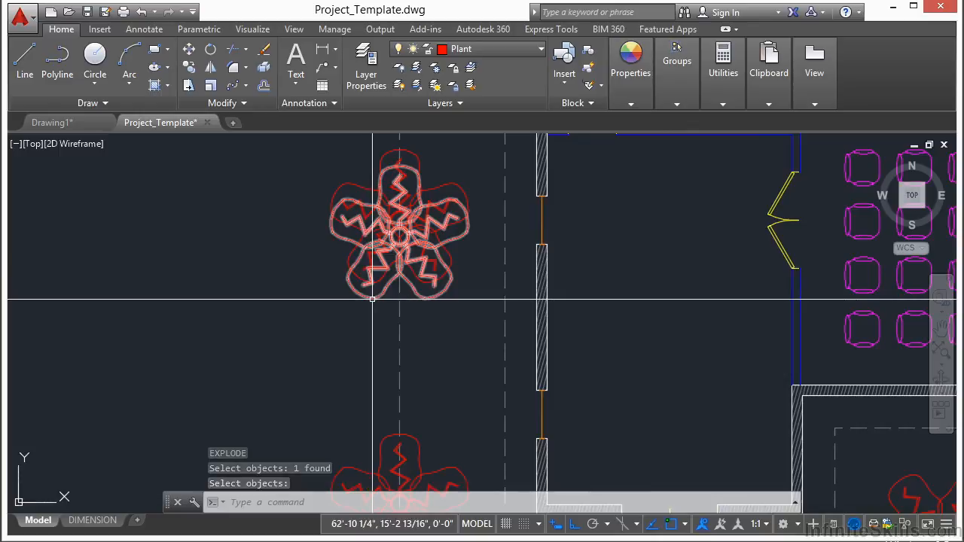
{"action": "key", "text": "Return"}
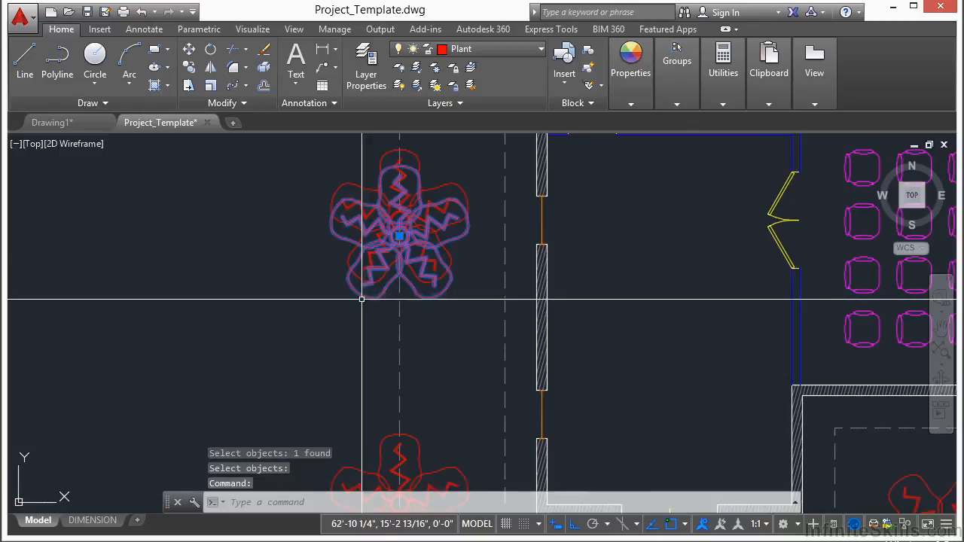
{"action": "right_click", "coordinate": [246, 312]}
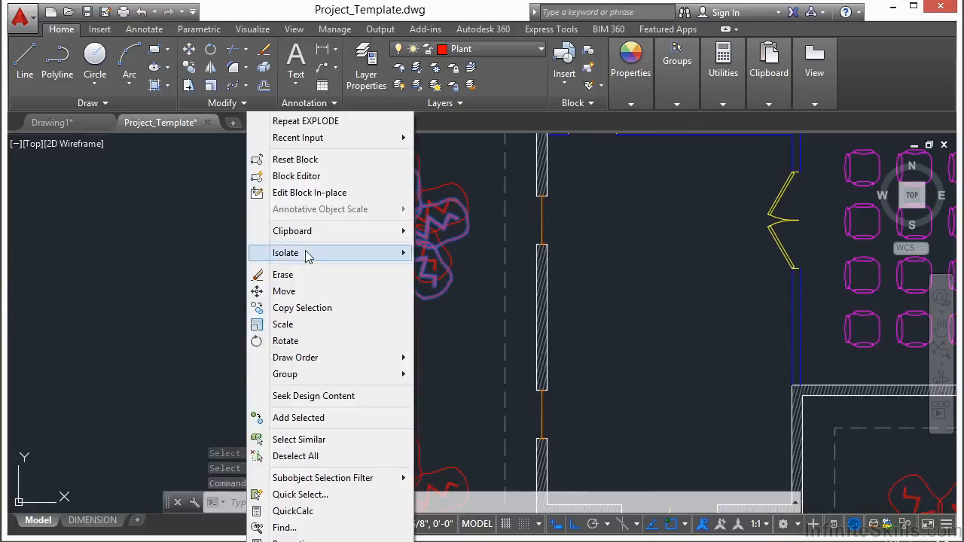
{"action": "left_click", "coordinate": [298, 276]}
Step: Erase the outer dashed outline that served as the path of the plant array
{"action": "left_click", "coordinate": [423, 315]}
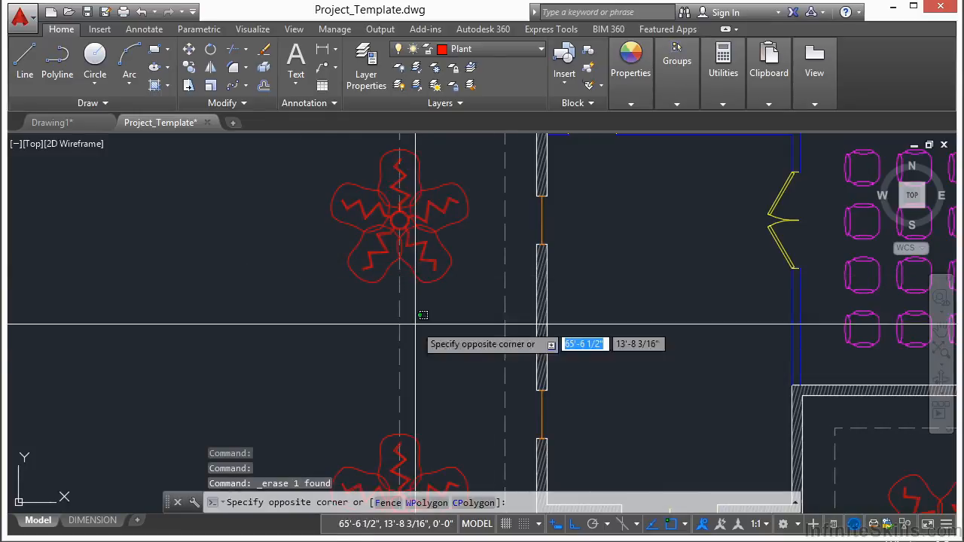
{"action": "left_click", "coordinate": [396, 327]}
{"action": "right_click", "coordinate": [266, 315]}
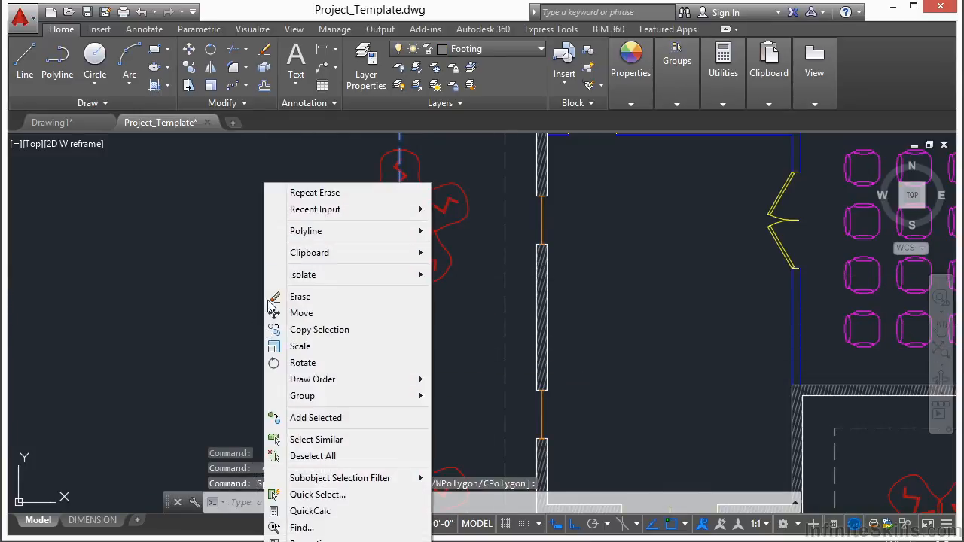
{"action": "left_click", "coordinate": [330, 297]}
{"action": "left_click", "coordinate": [327, 296]}
{"action": "key", "text": "Escape"}
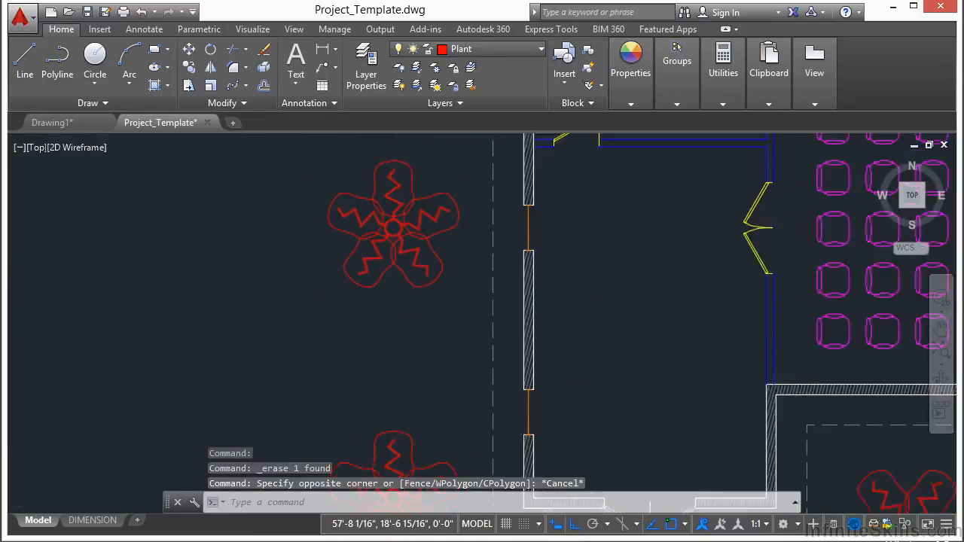
Step: Examine the whole floor plan with its footing outline, chairs and surrounding plants, up close and in overview
{"action": "middle_click", "coordinate": [347, 228]}
{"action": "middle_click", "coordinate": [347, 228]}
{"action": "scroll", "coordinate": [350, 229], "scroll_direction": "down", "scroll_amount": 2}
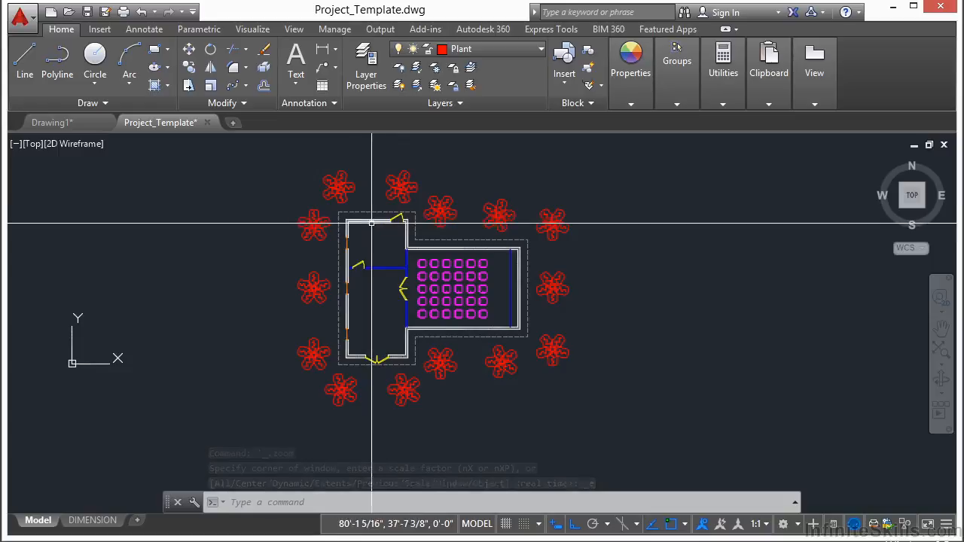
{"action": "scroll", "coordinate": [372, 224], "scroll_direction": "up", "scroll_amount": 5}
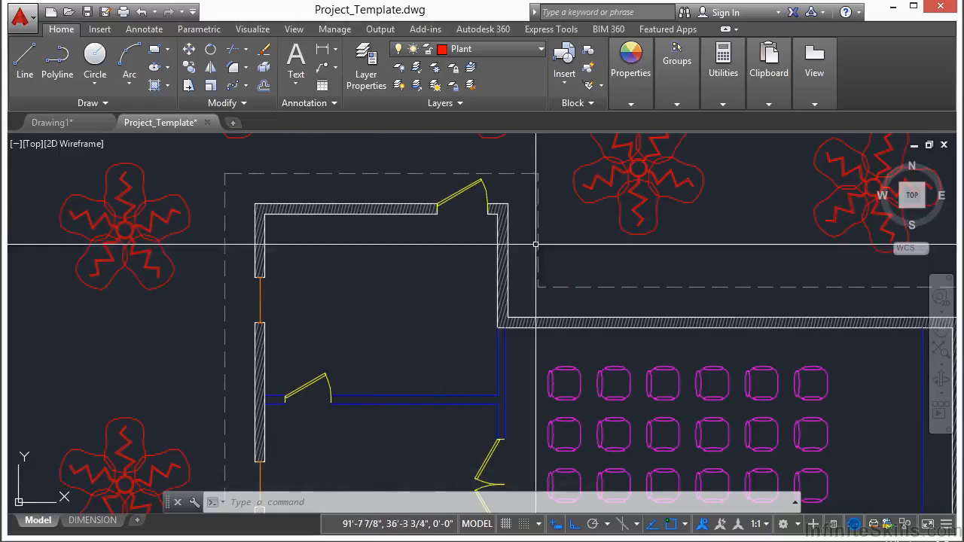
{"action": "middle_click_drag", "start_coordinate": [518, 387], "coordinate": [511, 264]}
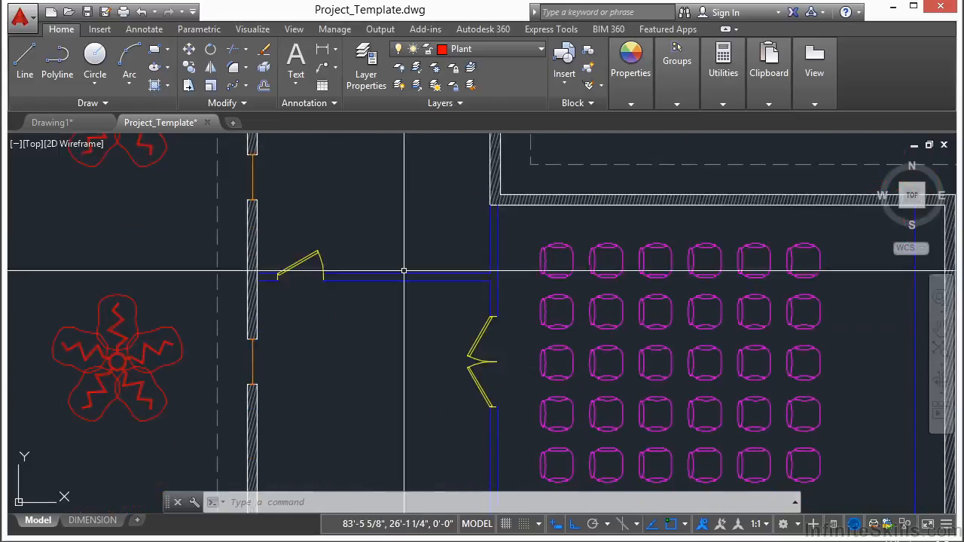
{"action": "scroll", "coordinate": [407, 276], "scroll_direction": "up", "scroll_amount": 2}
{"action": "scroll", "coordinate": [394, 274], "scroll_direction": "down", "scroll_amount": 4}
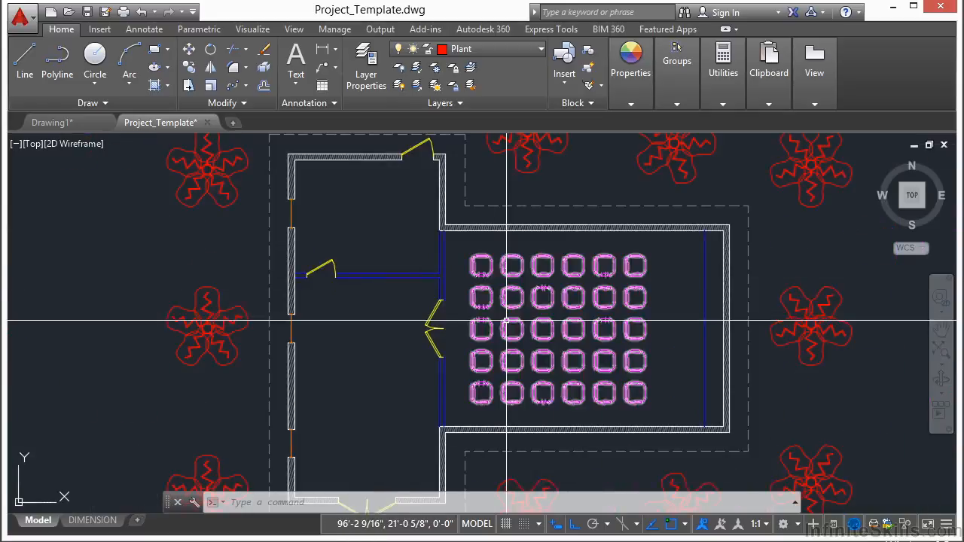
{"action": "scroll", "coordinate": [437, 204], "scroll_direction": "down", "scroll_amount": 4}
{"action": "scroll", "coordinate": [441, 249], "scroll_direction": "up", "scroll_amount": 2}
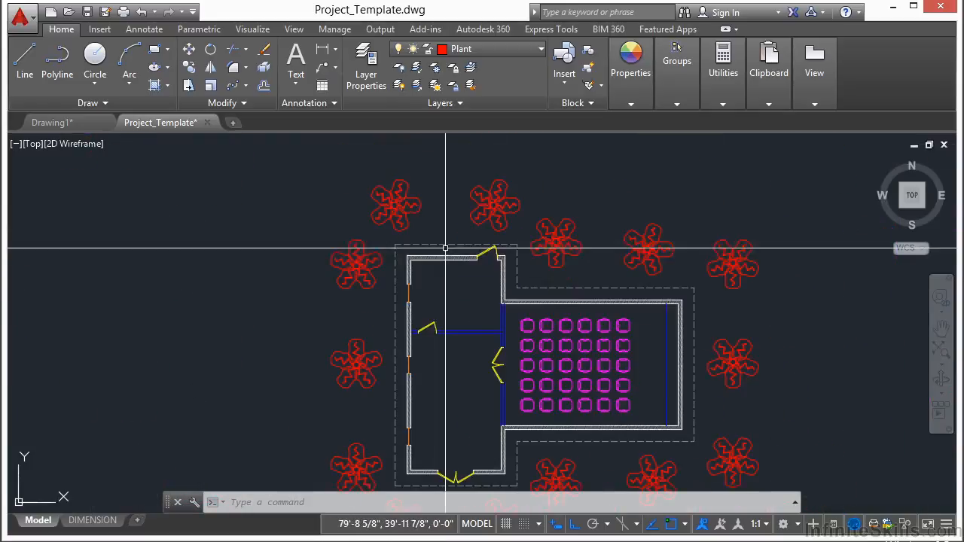
{"action": "scroll", "coordinate": [429, 226], "scroll_direction": "down", "scroll_amount": 2}
{"action": "scroll", "coordinate": [357, 273], "scroll_direction": "up", "scroll_amount": 1}
{"action": "middle_click_drag", "start_coordinate": [451, 327], "coordinate": [384, 313]}
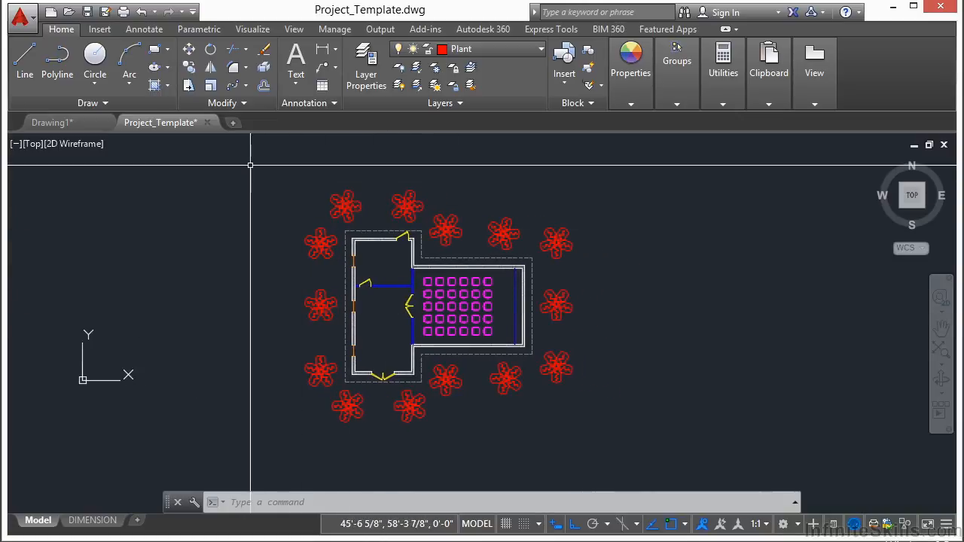